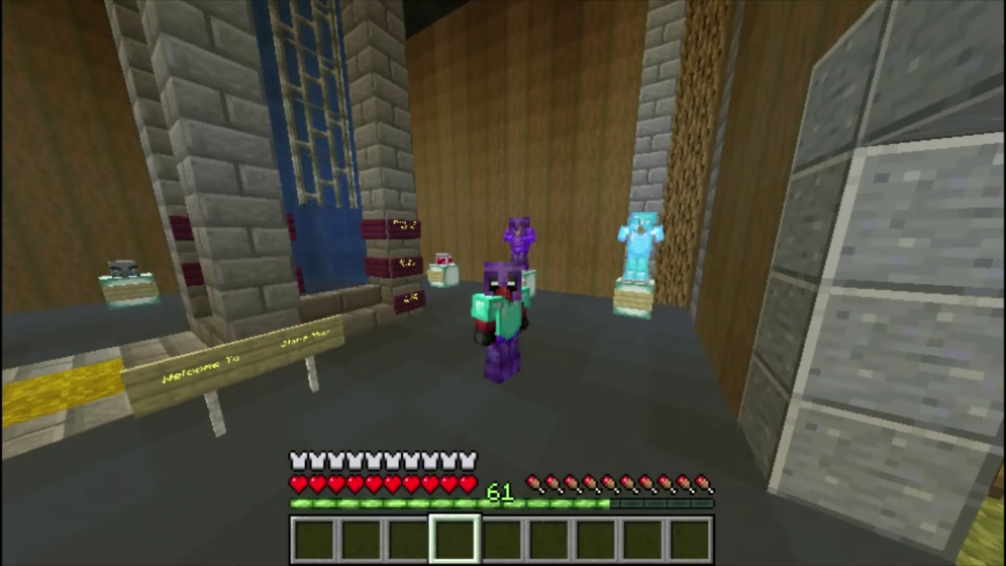
Enter the /liteplaytimerewards:givereward command in the game chat using the suggested completions
key(t)
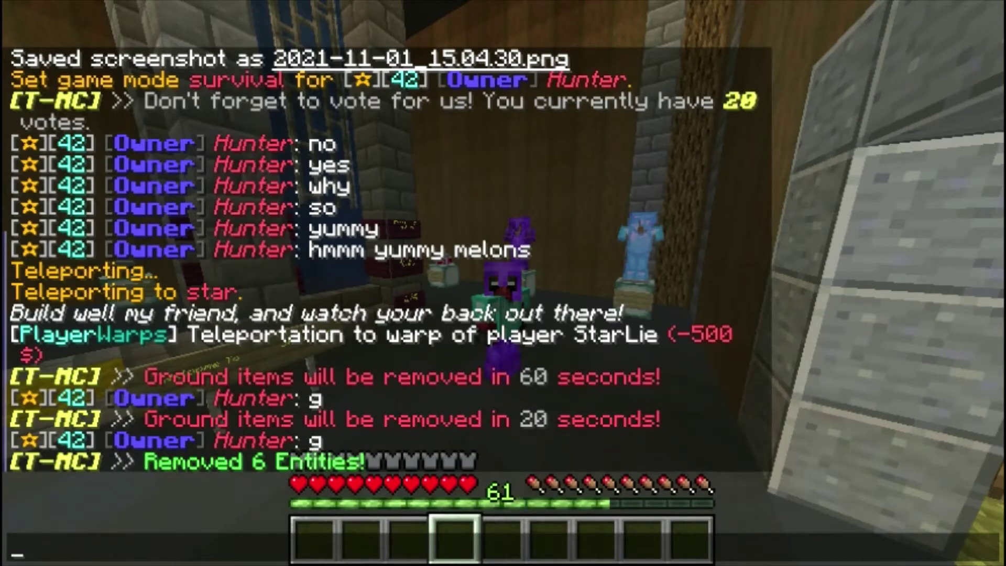
text(/lit)
key(Tab)
key(Tab)
key(Tab)
key(Tab)
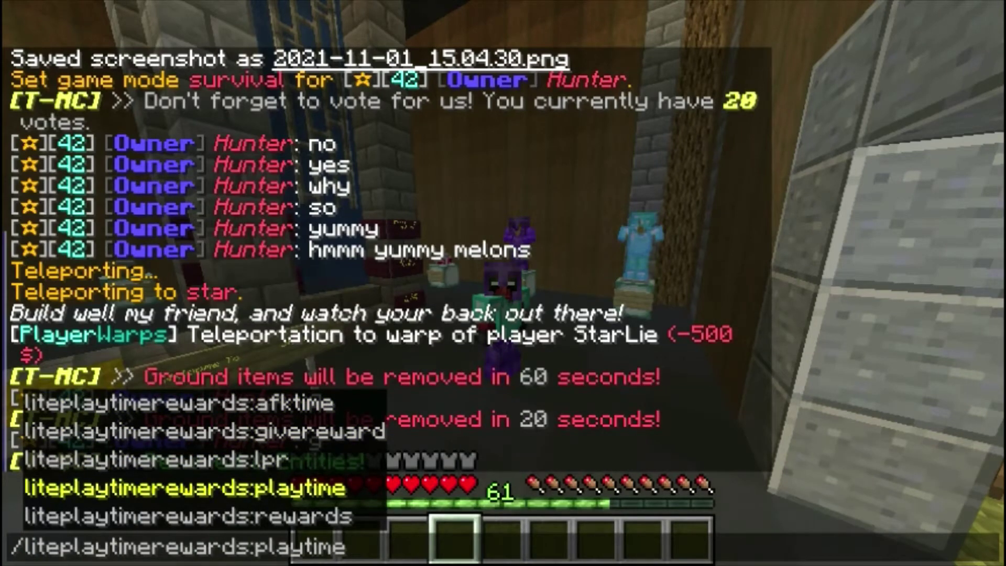
key(Tab)
key(Tab)
key(Tab)
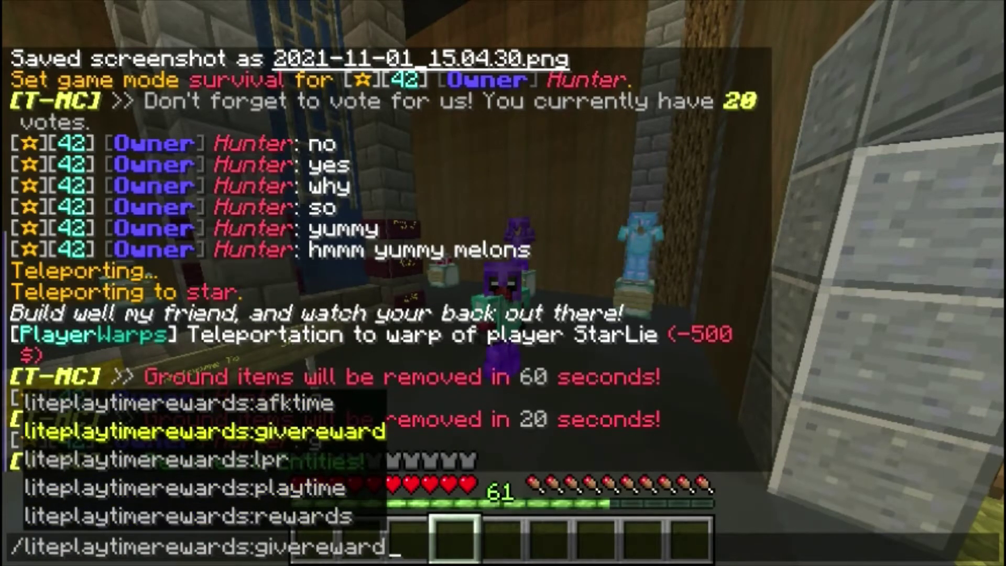
Complete the givereward command with the rank150 reward and run it without a player name
key(Tab)
key(Tab)
key(Tab)
key(Tab)
key(Tab)
key(Tab)
key(Tab)
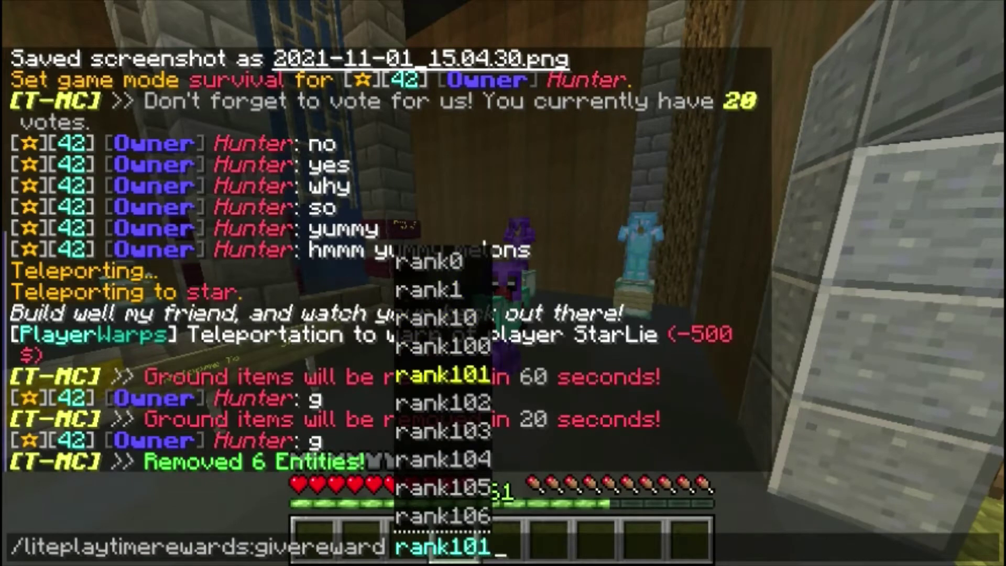
key(Tab)
key(Tab)
key(Tab)
key(Tab)
key(Tab)
key(Tab)
key(Tab)
key(Tab)
key(Tab)
key(Tab)
key(Tab)
key(Tab)
key(Tab)
key(Tab)
key(Tab)
key(Tab)
key(Tab)
key(Tab)
key(Tab)
key(Tab)
key(Tab)
key(Tab)
key(Tab)
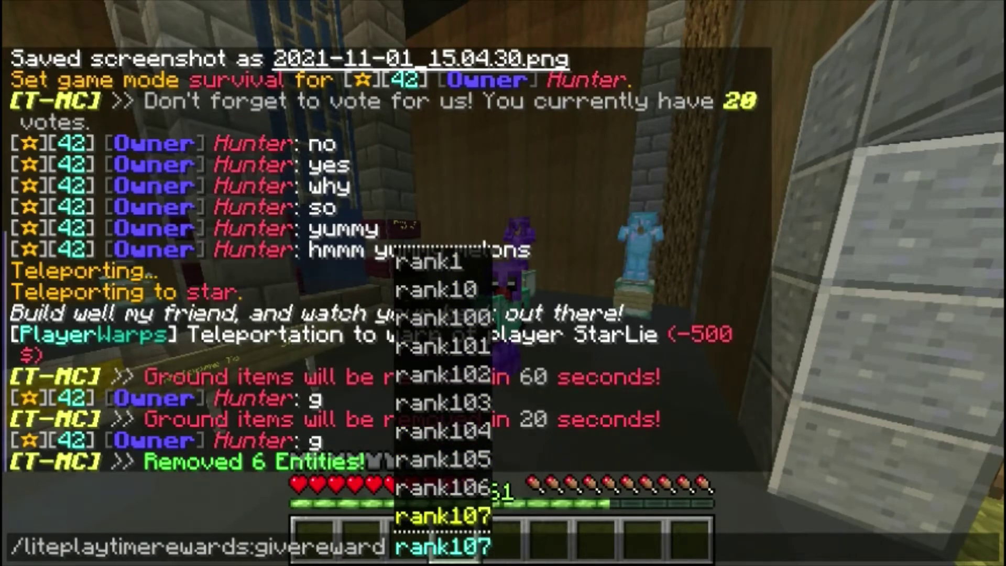
key(Tab)
key(Tab)
key(Tab)
key(Tab)
key(Tab)
key(Tab)
key(Tab)
key(Tab)
key(Tab)
key(Tab)
key(Tab)
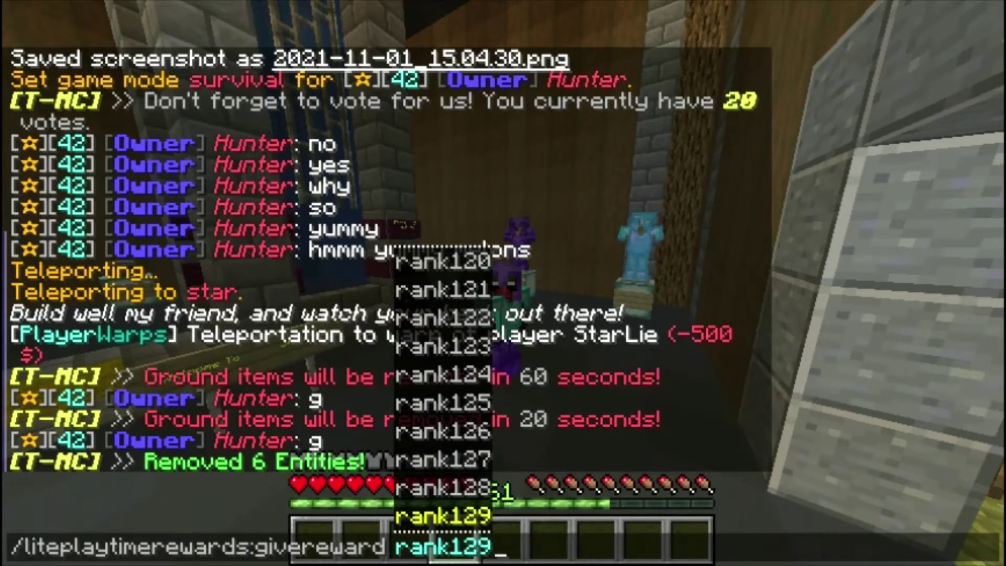
key(Tab)
key(Tab)
key(Tab)
key(Tab)
key(Tab)
key(Tab)
key(Tab)
key(Tab)
key(Tab)
key(Tab)
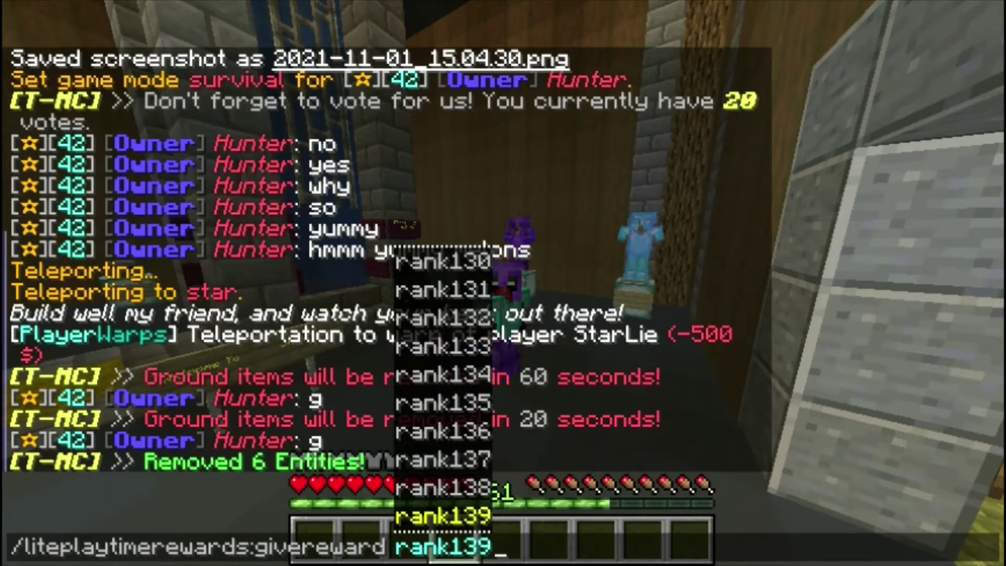
key(Tab)
key(Tab)
key(Tab)
key(Tab)
key(Tab)
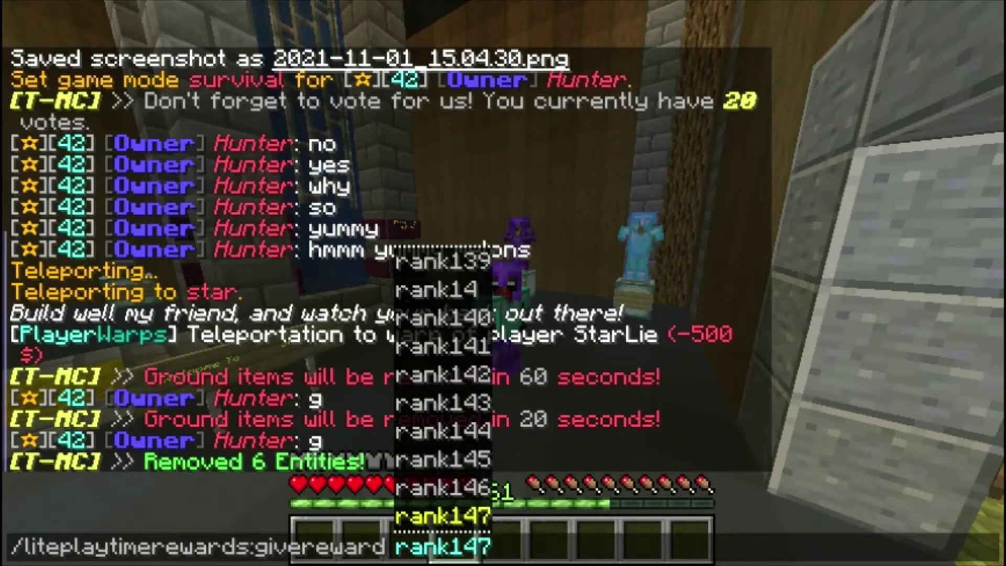
key(Tab)
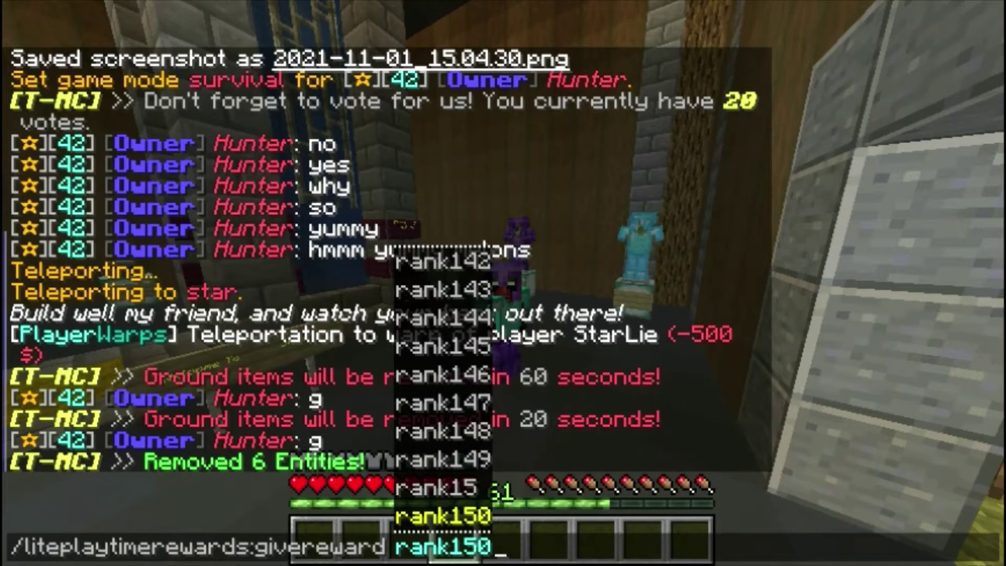
key(Return)
Recall the rank150 givereward command, add the player's name and run it again
key(t)
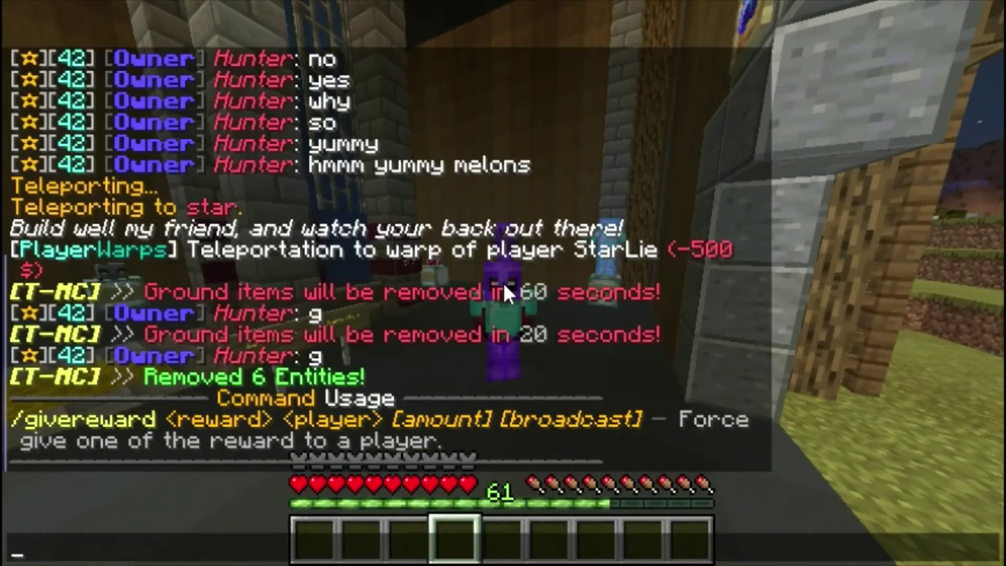
key(Up)
key(Tab)
key(Return)
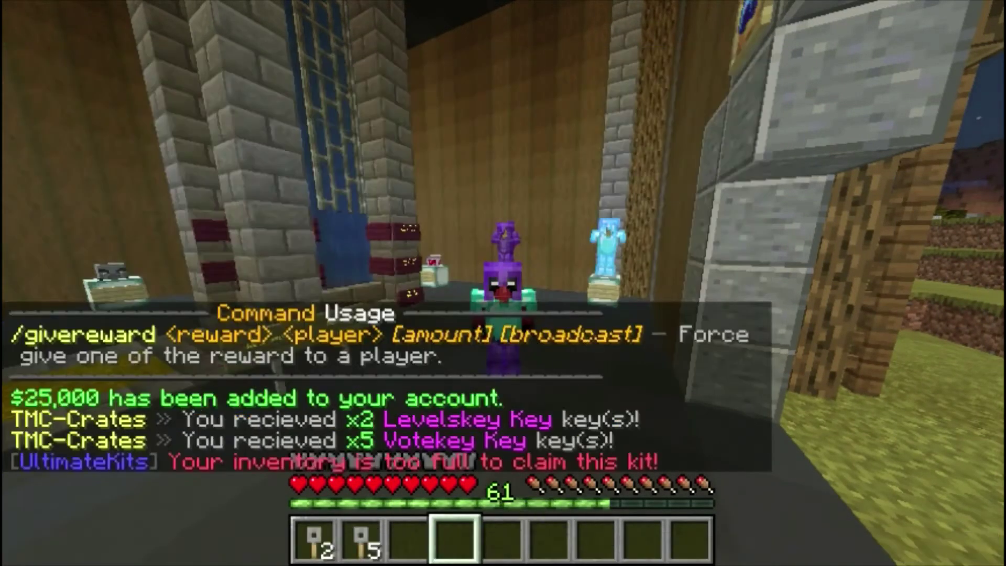
Check the inventory for the received crate keys, close it, and briefly view the chat log
key(e)
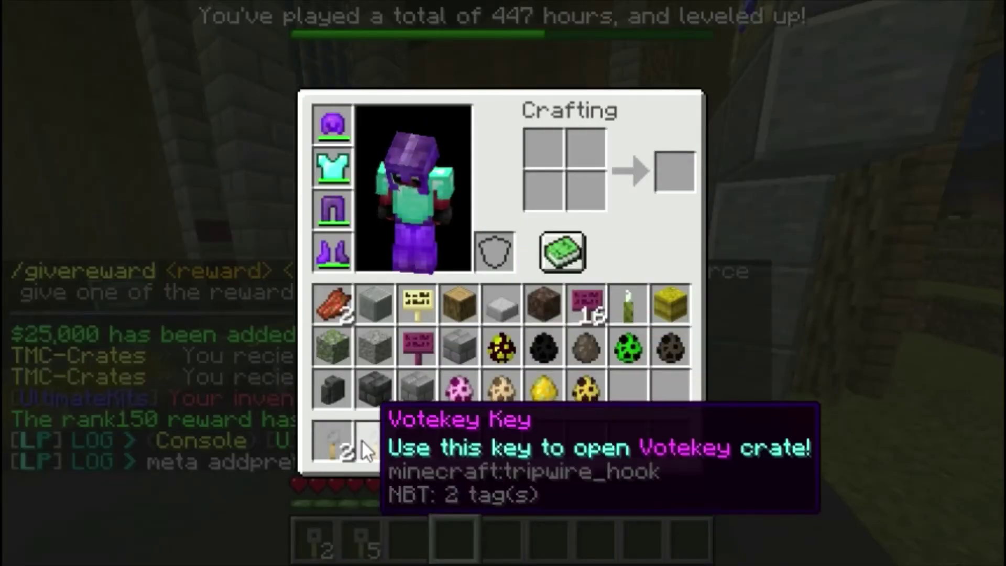
key(e)
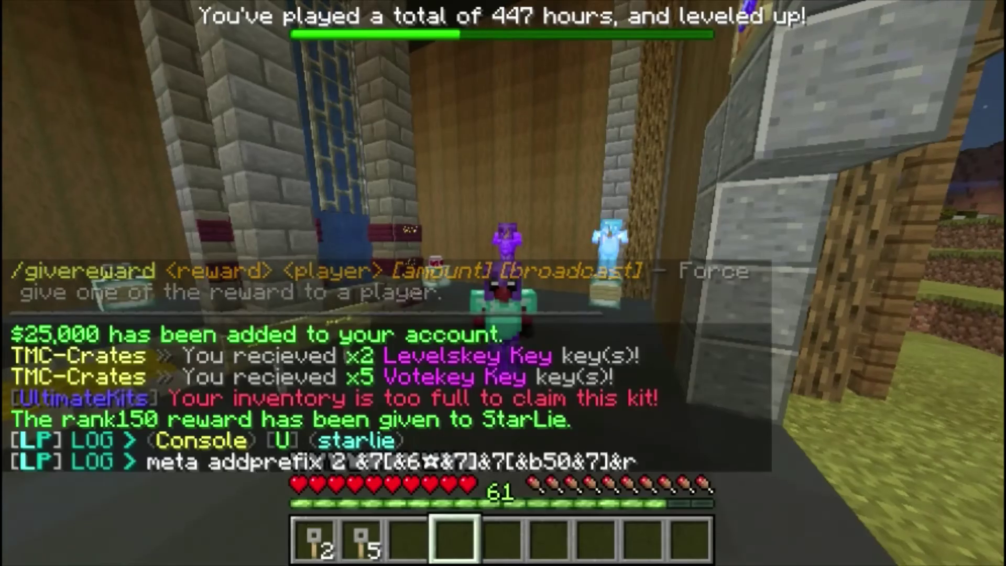
key(t)
key(Escape)
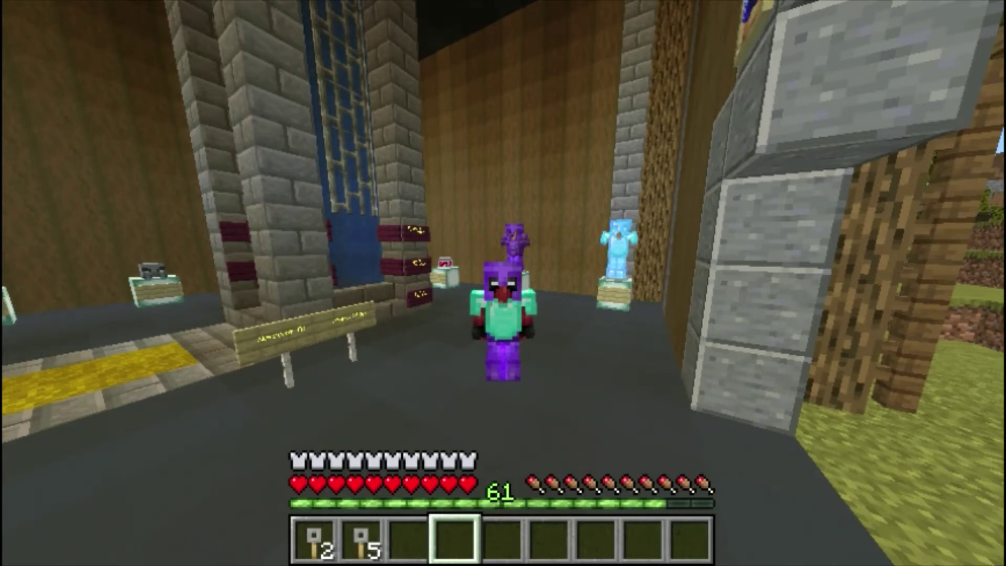
Switch to rewards.yml in Visual Studio Code and highlight the rank0 and rank1 entry names in turn
key(Escape)
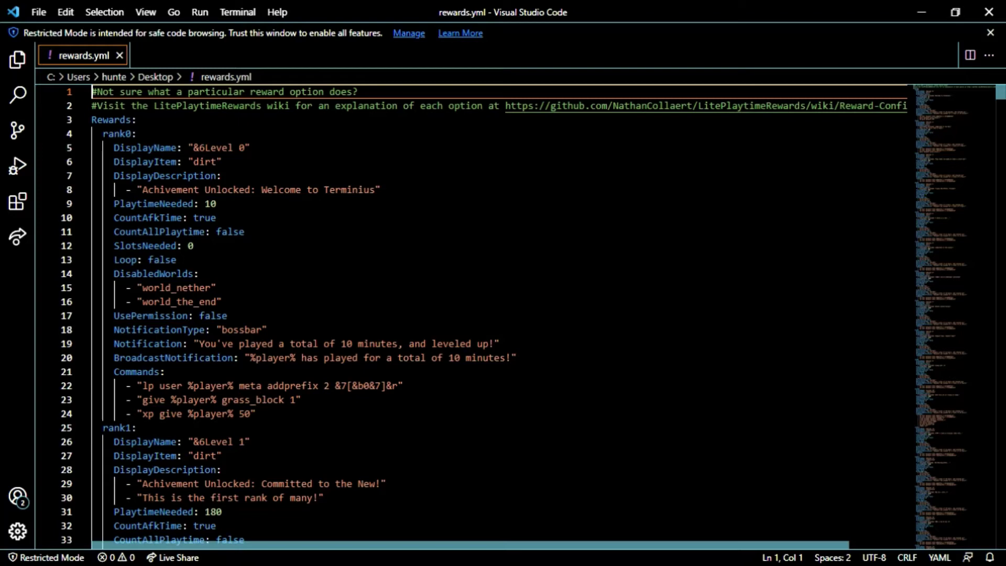
scroll(498, 315, down, 2)
scroll(497, 314, up, 2)
double_click(116, 134)
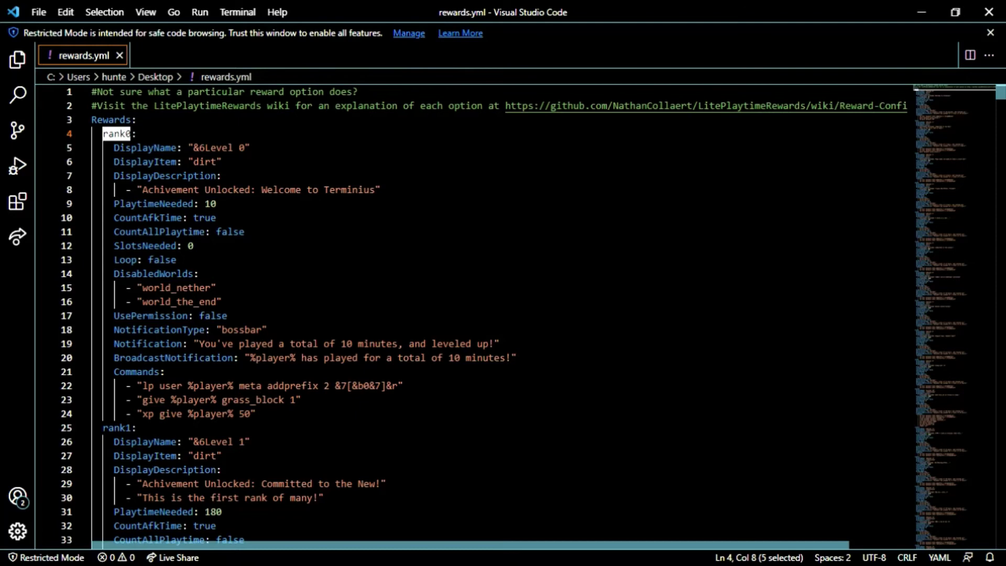
scroll(472, 315, down, 1)
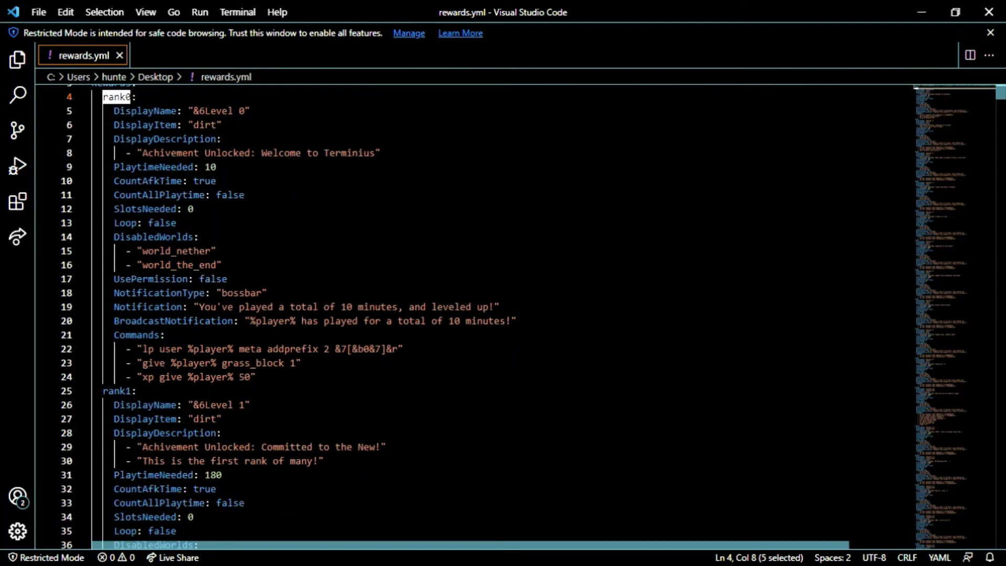
drag(100, 391, 131, 391)
scroll(131, 391, up, 1)
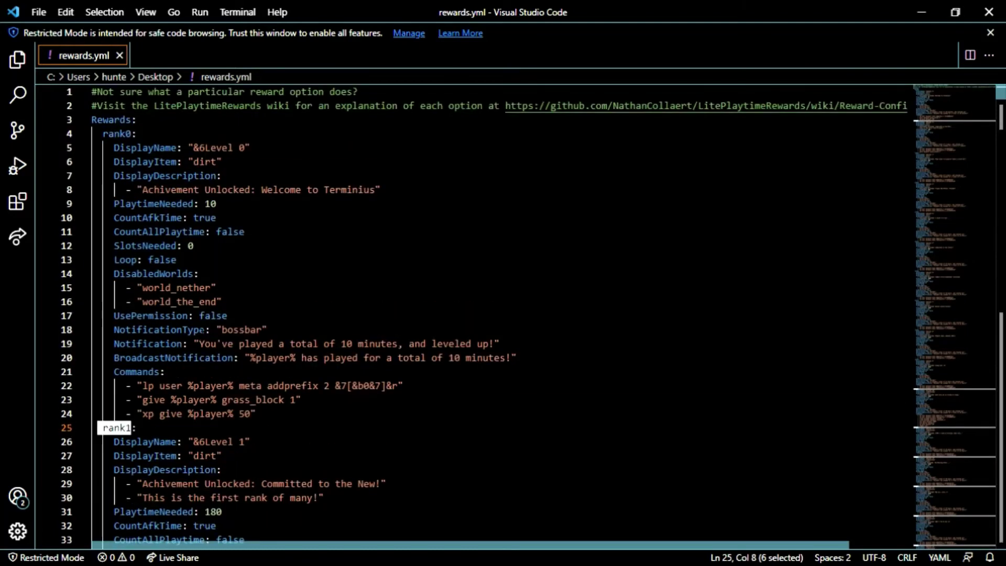
Examine the rank0 display settings in rewards.yml, placing the cursor in its DisplayItem line
click(153, 160)
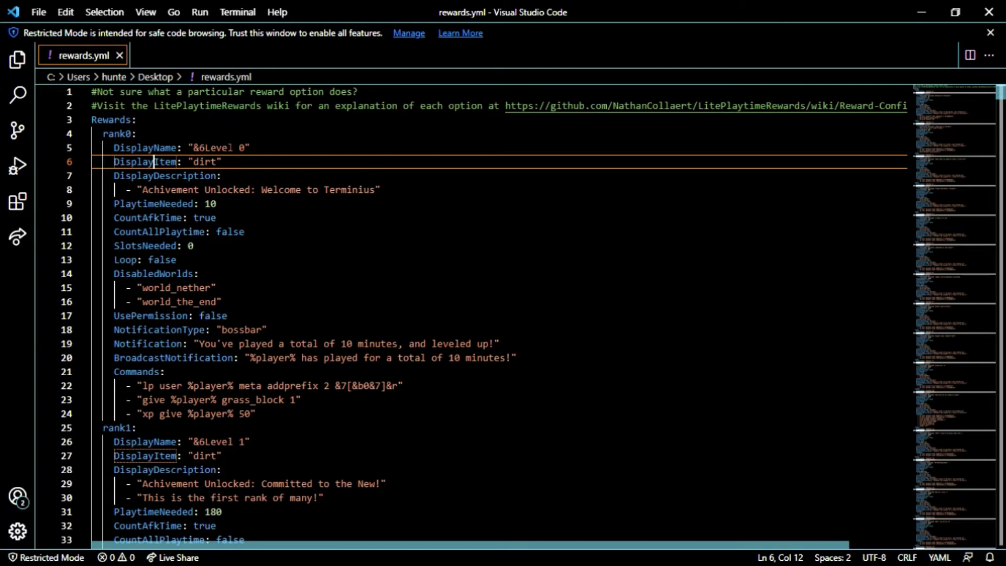
scroll(498, 314, down, 1)
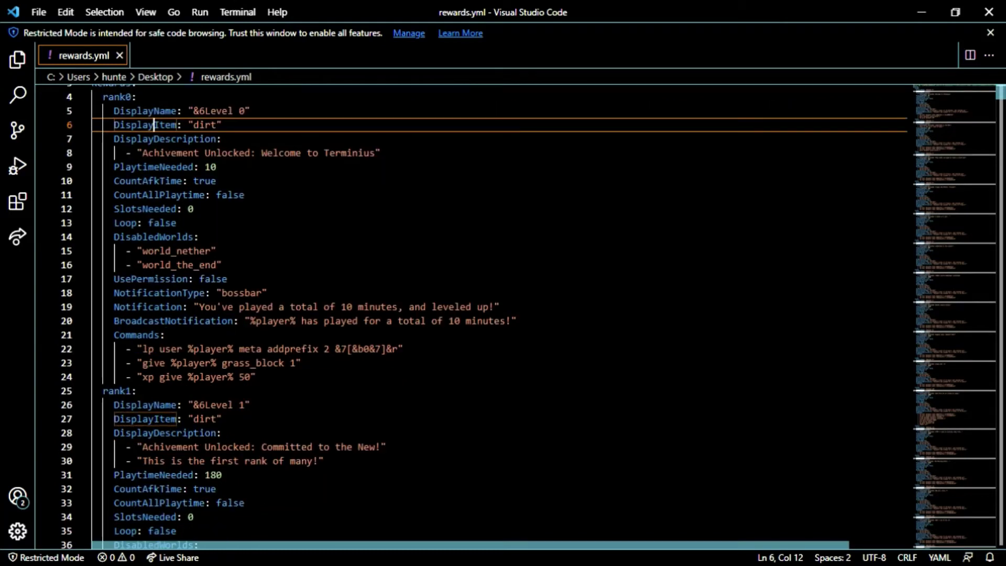
scroll(498, 315, up, 1)
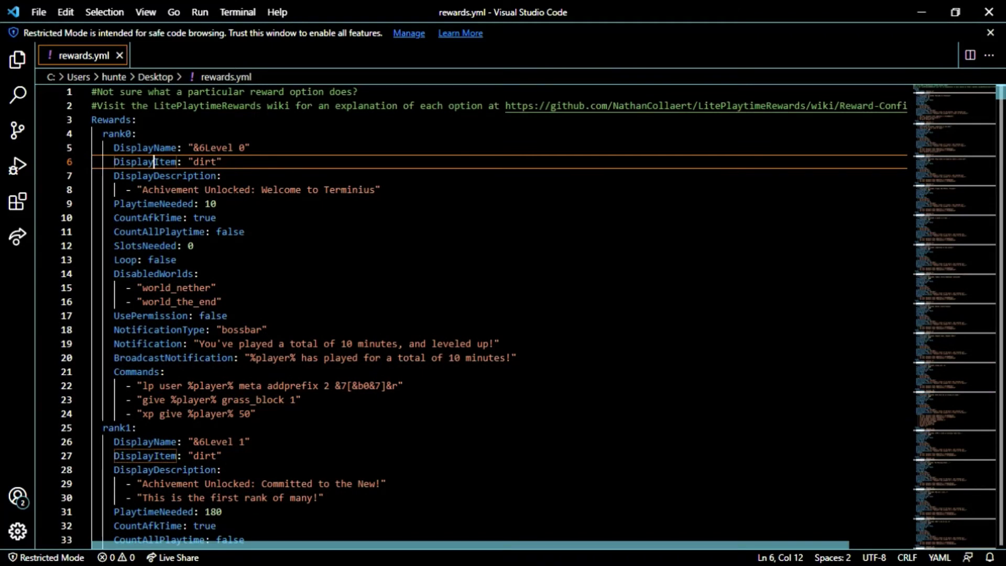
scroll(497, 315, down, 1)
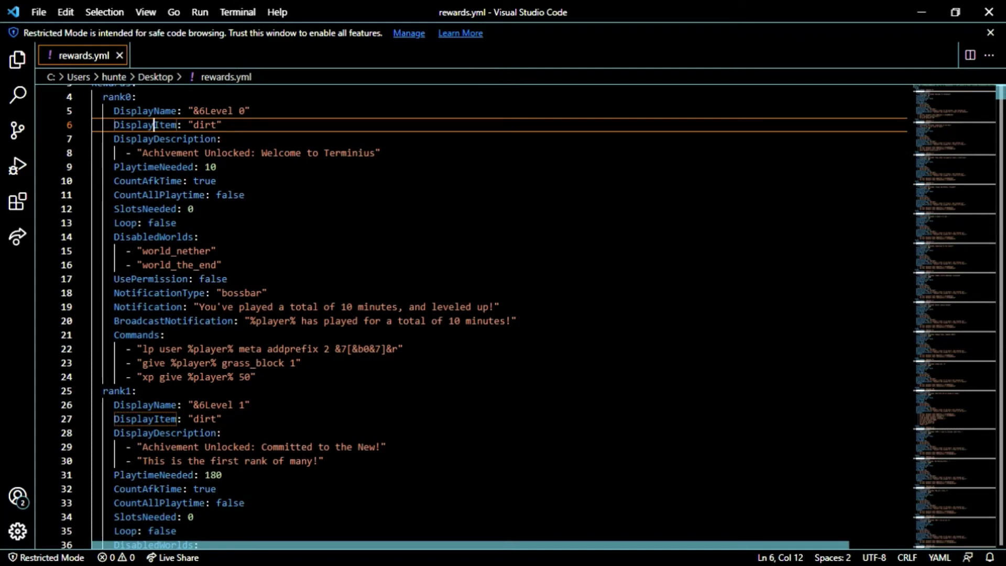
scroll(498, 315, up, 1)
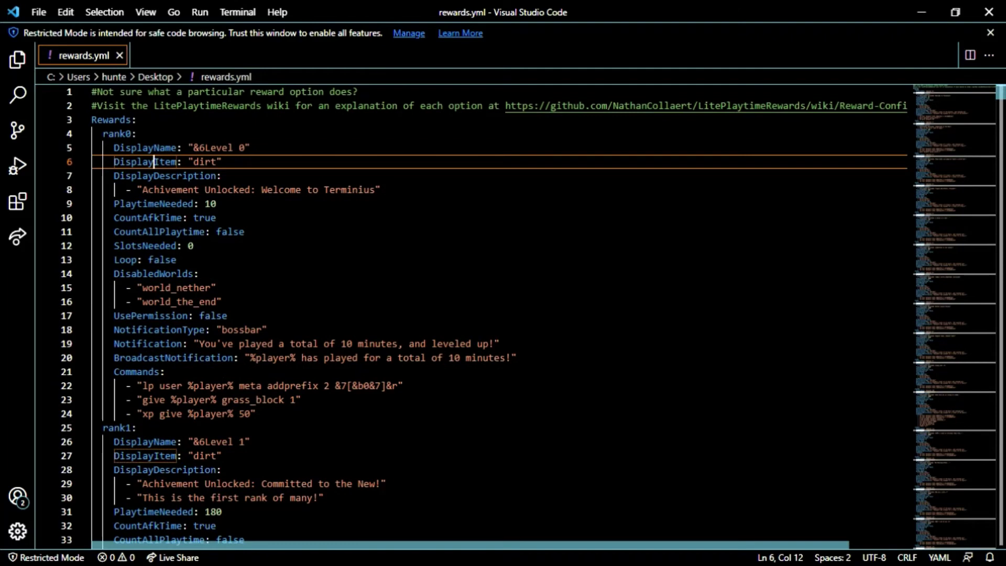
scroll(498, 314, down, 2)
scroll(497, 314, up, 1)
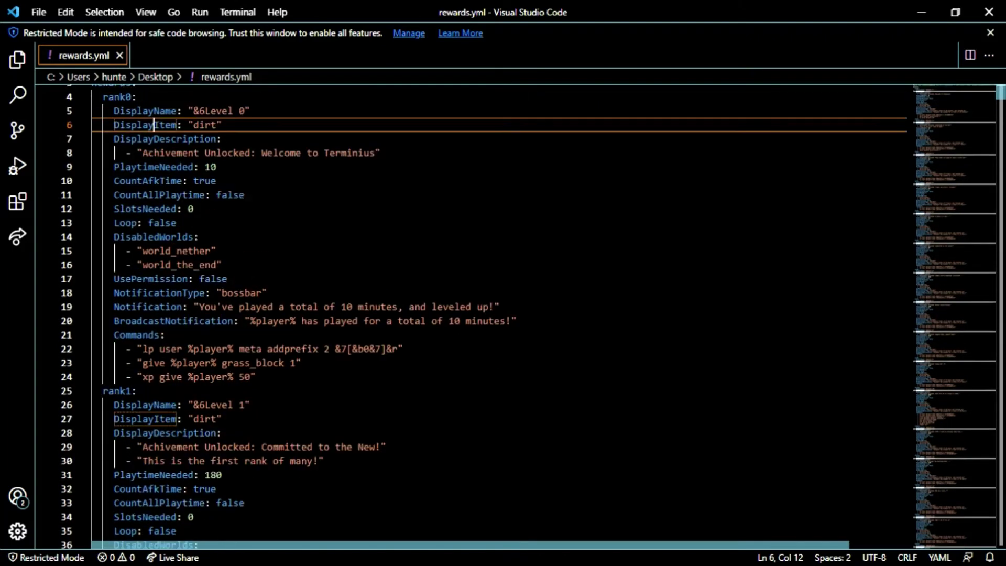
Highlight the PlaytimeNeeded values of rank0 and rank1 in turn to compare them
double_click(210, 167)
scroll(213, 131, down, 2)
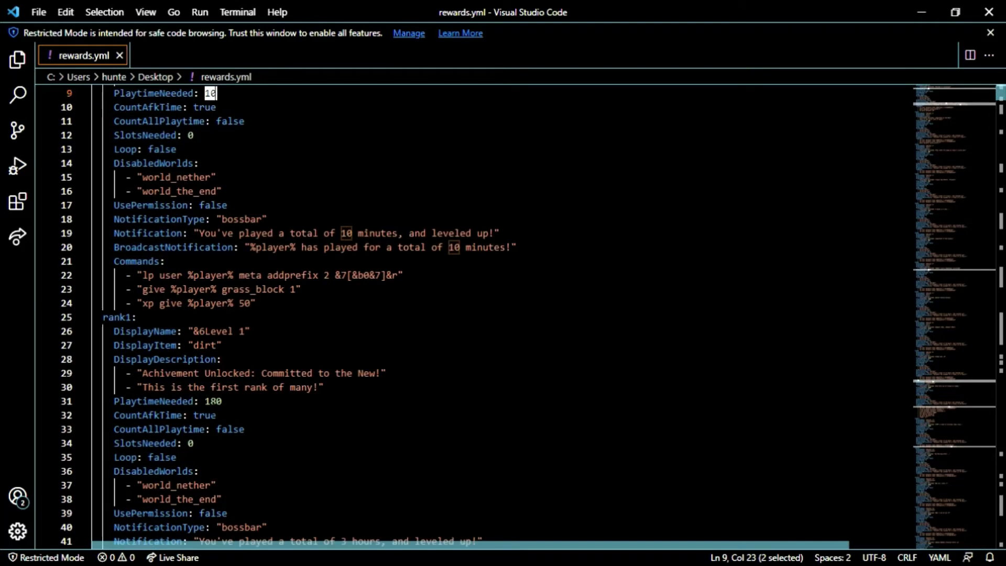
double_click(221, 401)
scroll(222, 401, up, 2)
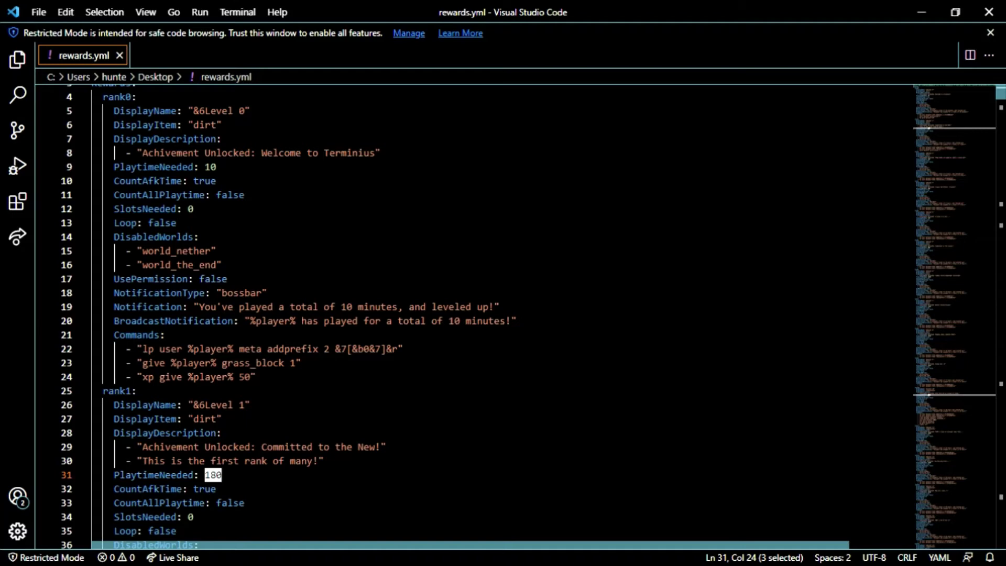
scroll(471, 315, up, 1)
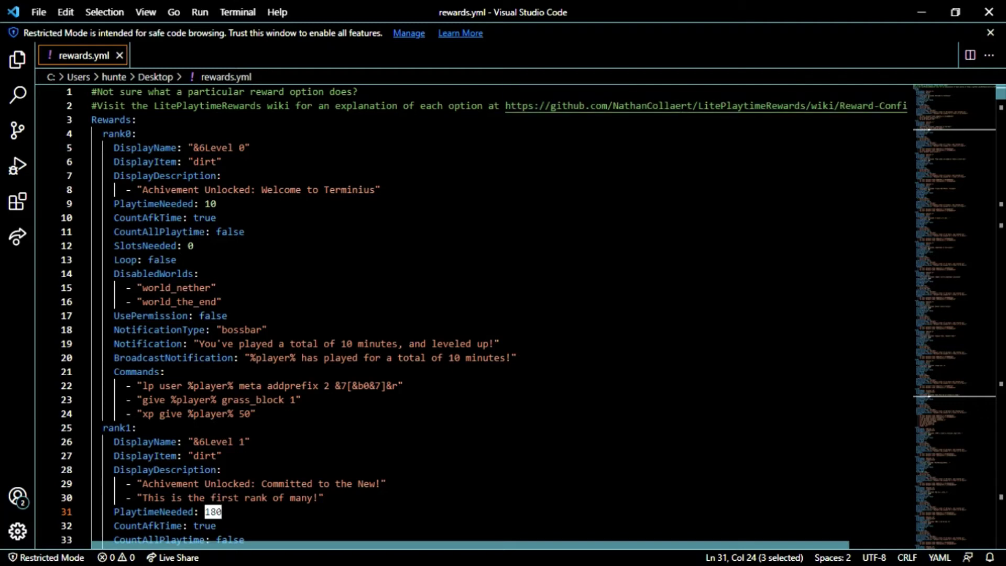
Review the rank0 reward block and place the cursor at the end of its PlaytimeNeeded value
scroll(503, 315, down, 2)
scroll(503, 315, up, 2)
scroll(503, 314, down, 1)
scroll(503, 315, down, 1)
scroll(503, 315, up, 1)
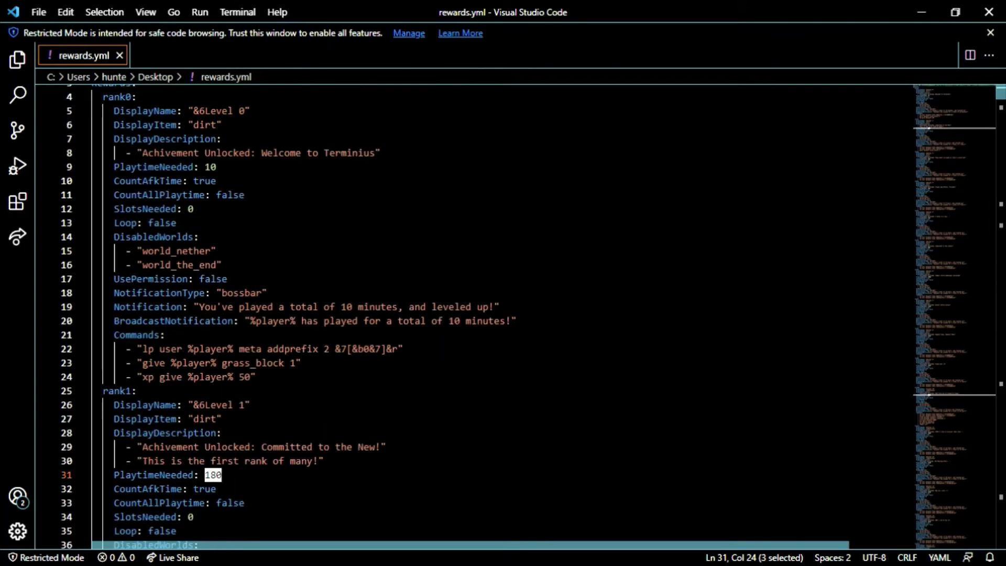
drag(210, 167, 217, 167)
click(216, 167)
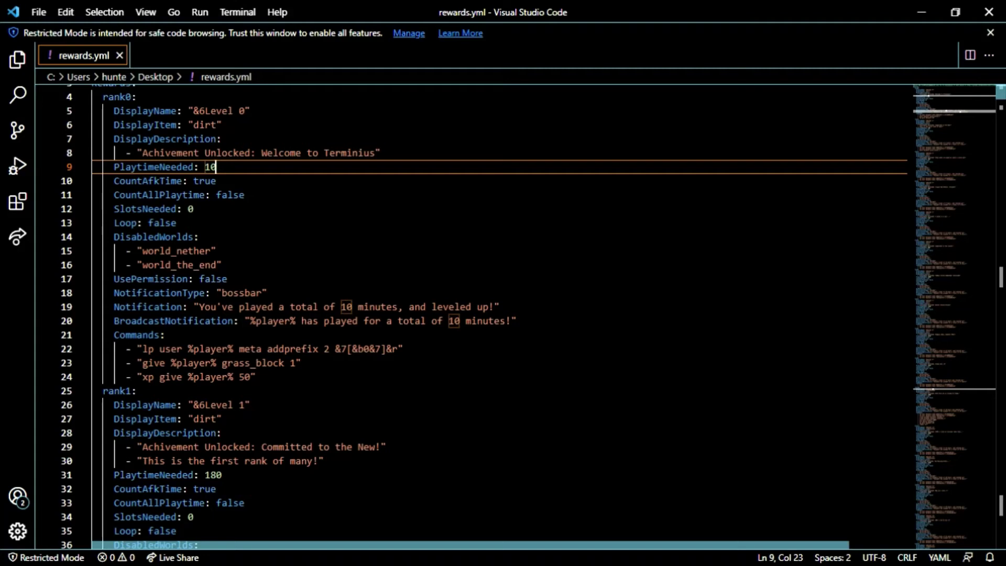
Compare the remaining rank0 and rank1 settings, including notifications and commands, and highlight rank1's PlaytimeNeeded value
scroll(498, 315, down, 3)
scroll(498, 315, up, 2)
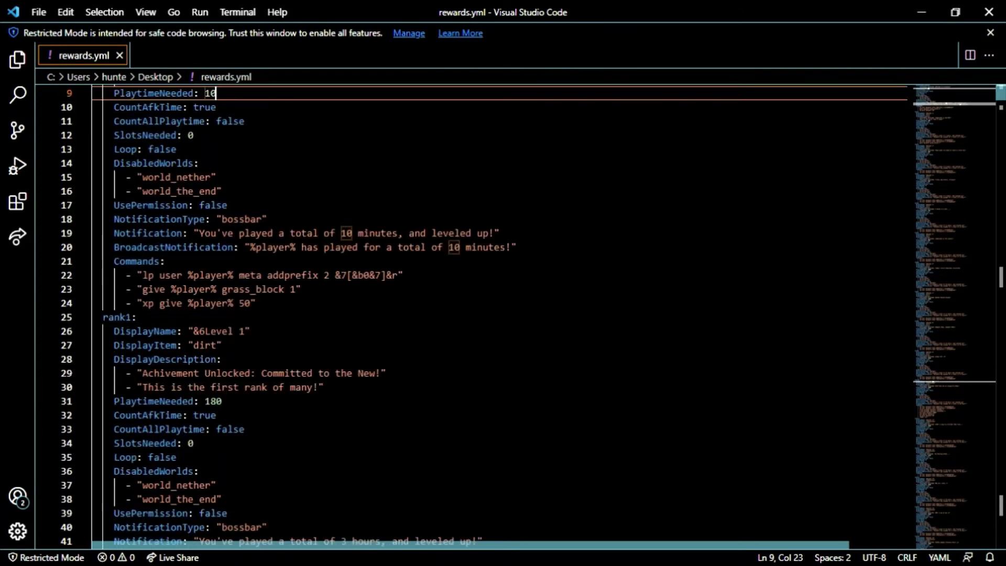
scroll(498, 315, down, 3)
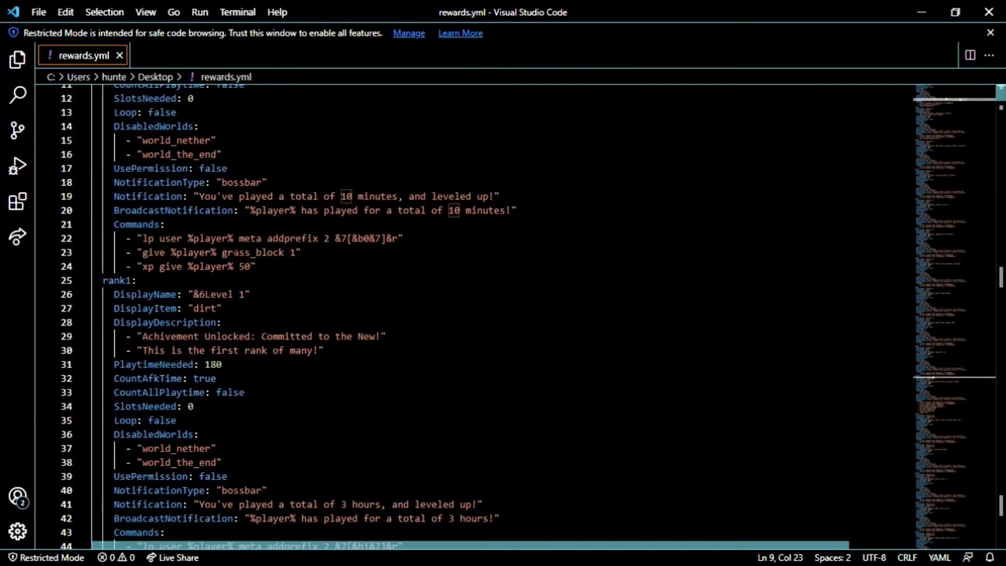
scroll(498, 314, up, 3)
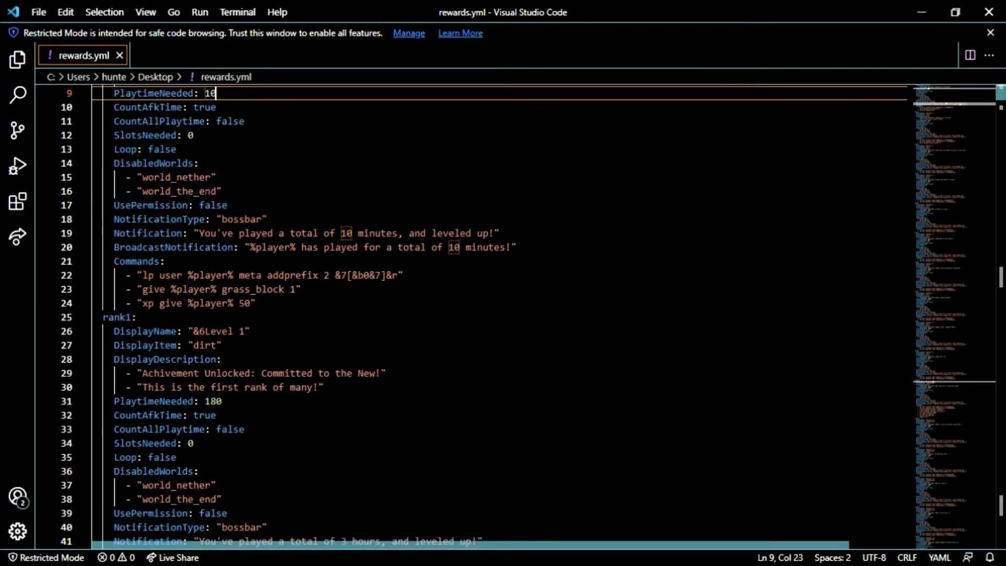
scroll(497, 314, down, 2)
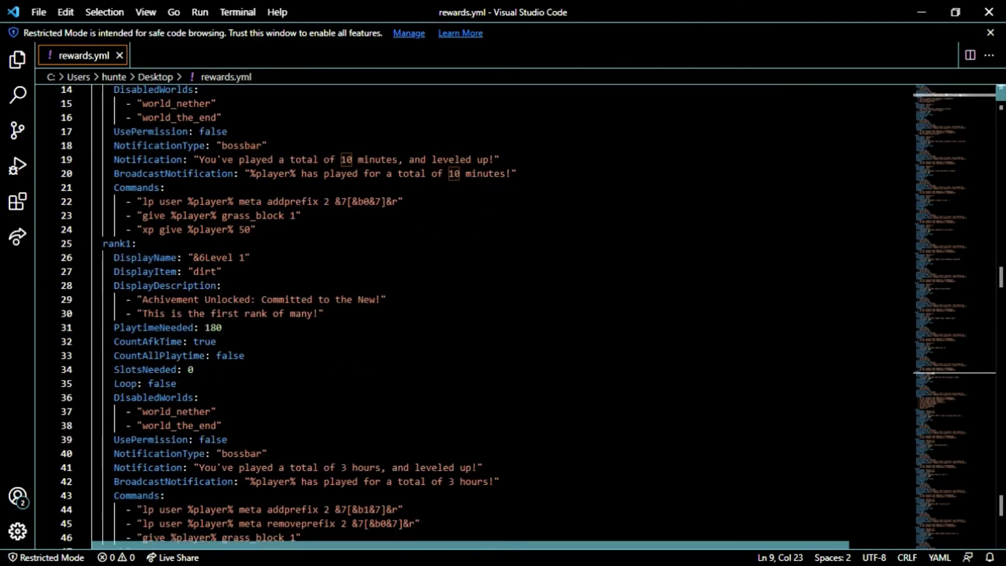
scroll(497, 315, up, 2)
scroll(498, 315, down, 3)
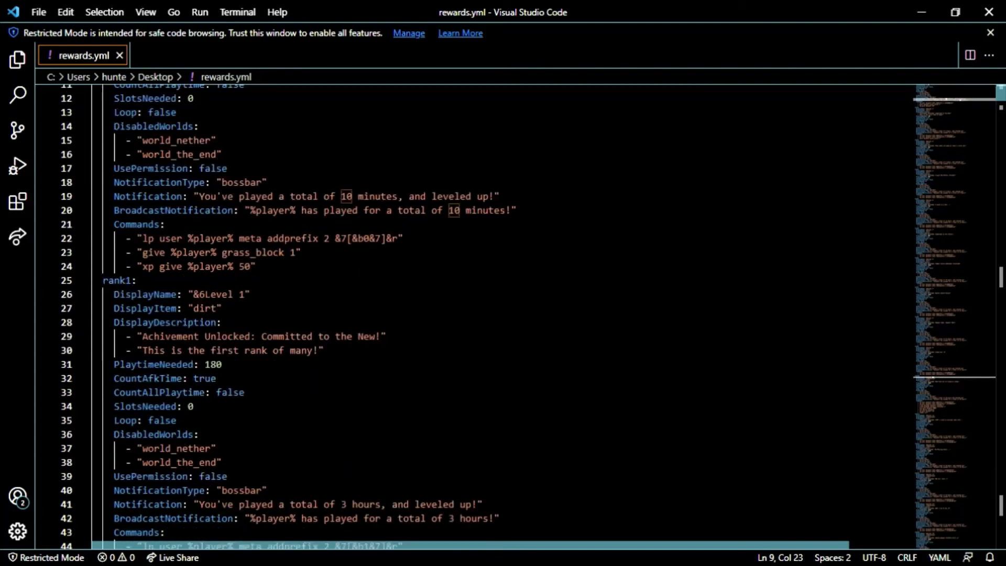
double_click(214, 290)
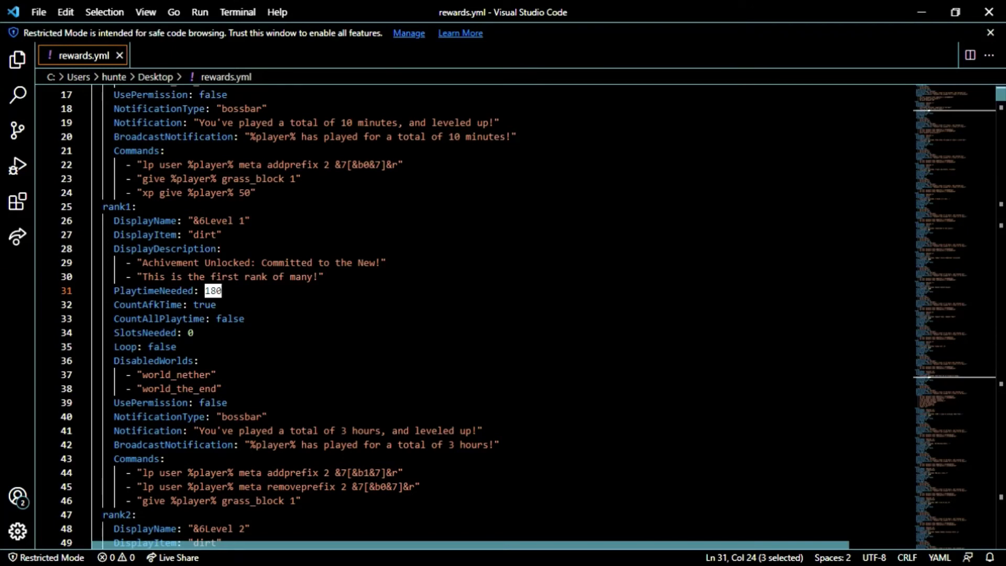
Examine the rank1 reward block from its display settings through its commands, down to the start of rank2
scroll(498, 314, down, 2)
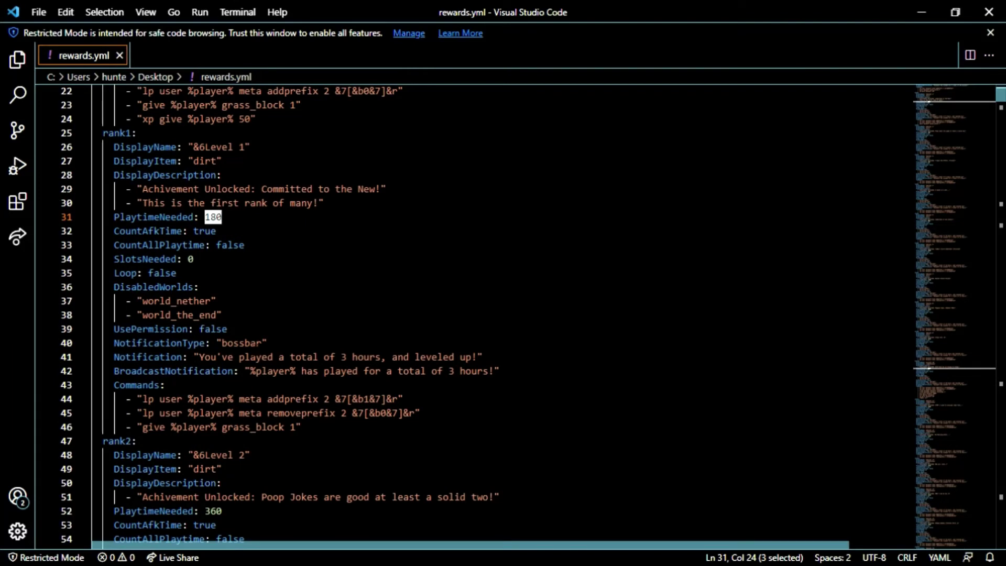
scroll(146, 362, down, 1)
scroll(145, 362, up, 1)
scroll(503, 314, down, 1)
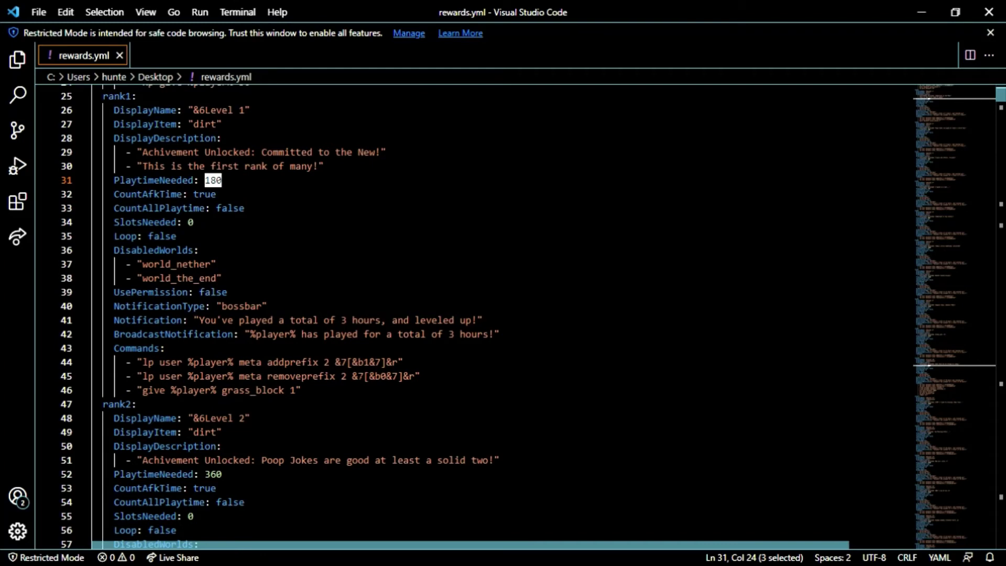
Highlight parts of rank0's addprefix command, including its &b0 prefix code, and place the cursor after the grass_block command
scroll(503, 315, up, 8)
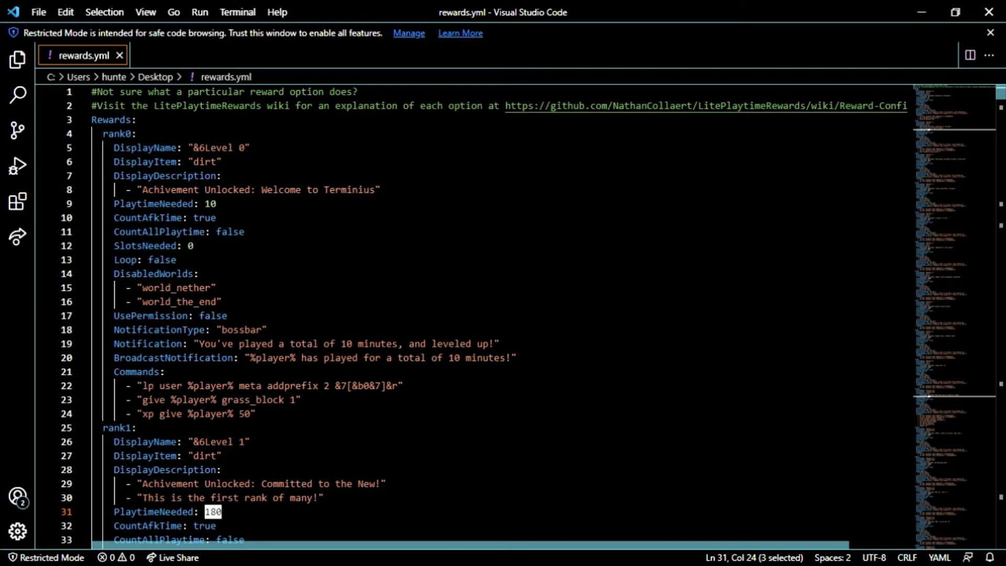
double_click(231, 386)
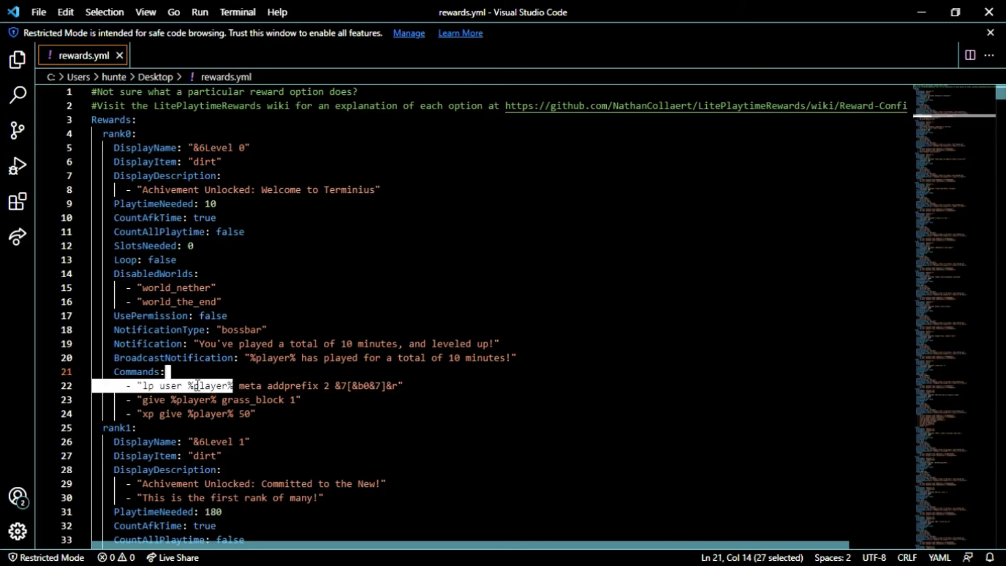
click(251, 400)
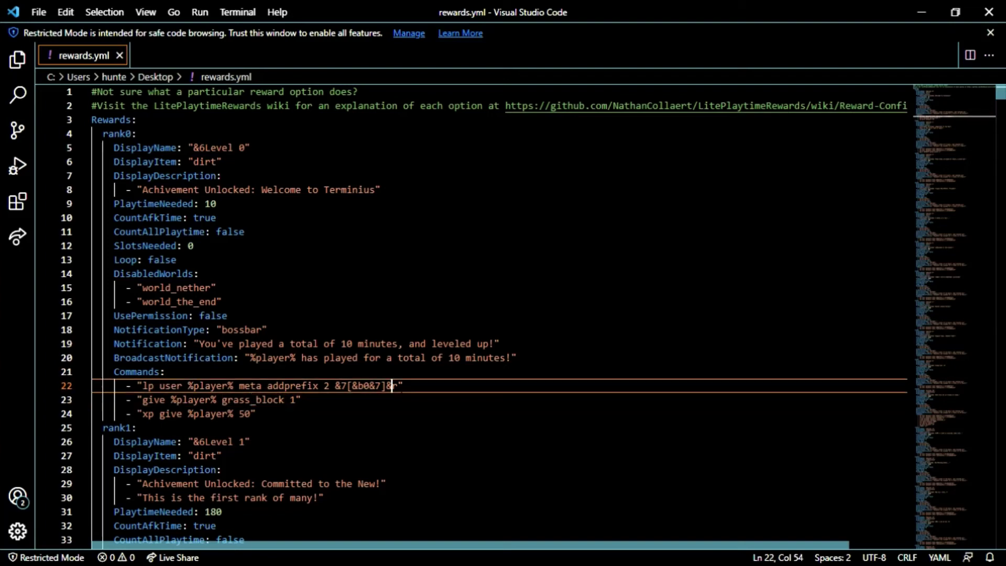
drag(390, 387, 352, 386)
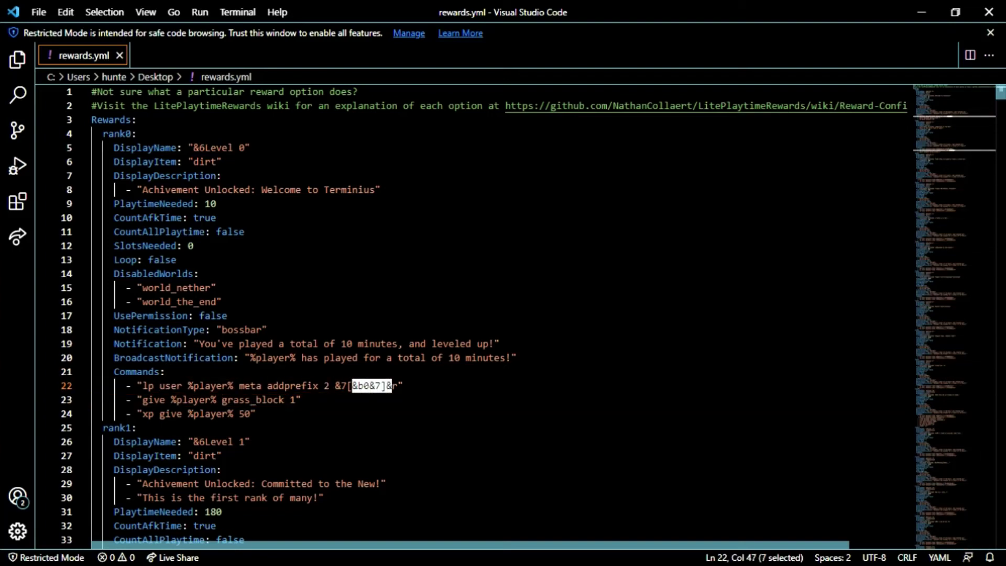
click(301, 400)
Highlight the removeprefix part and the addprefix part of rank1's commands in turn
scroll(300, 400, down, 1)
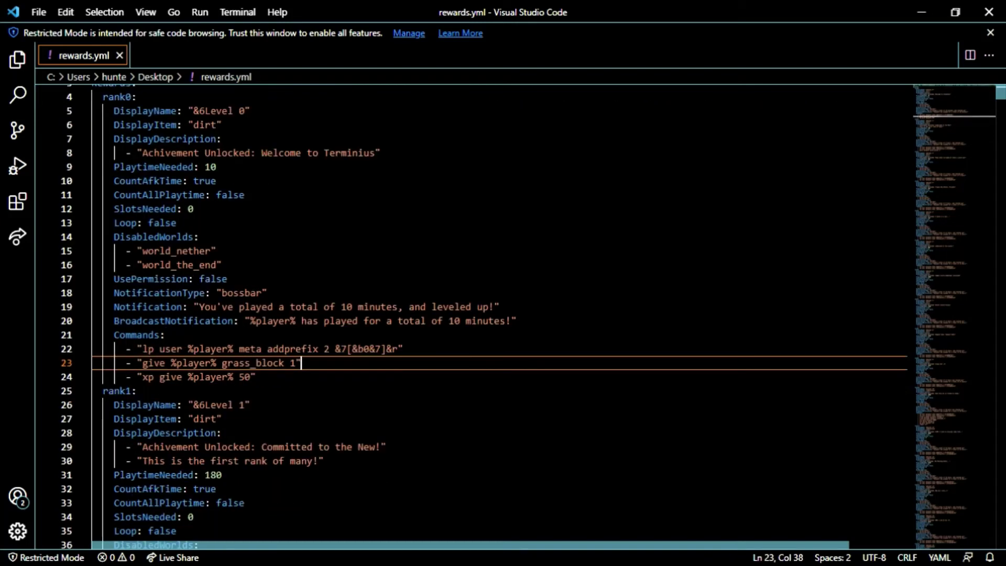
scroll(501, 314, down, 3)
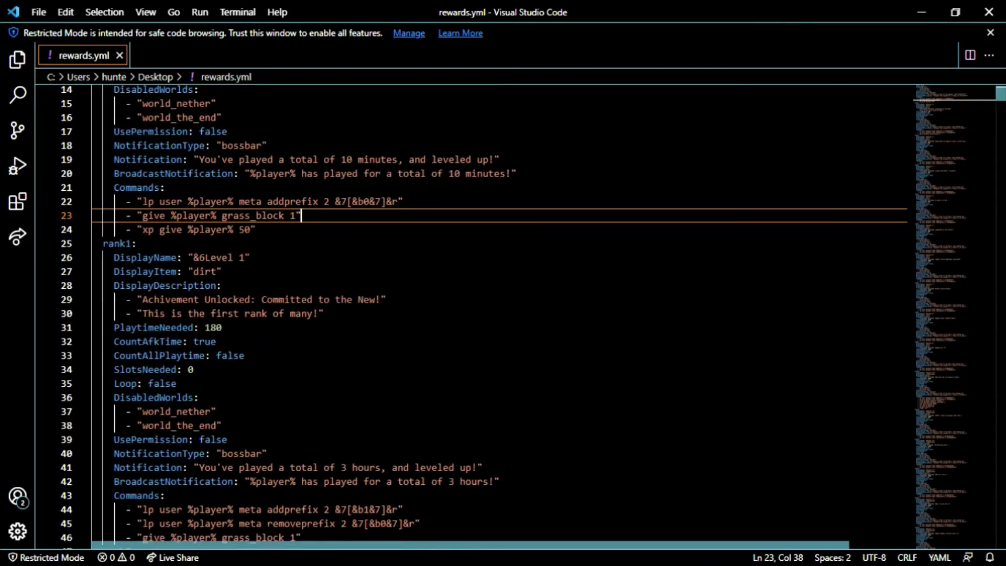
scroll(501, 314, down, 2)
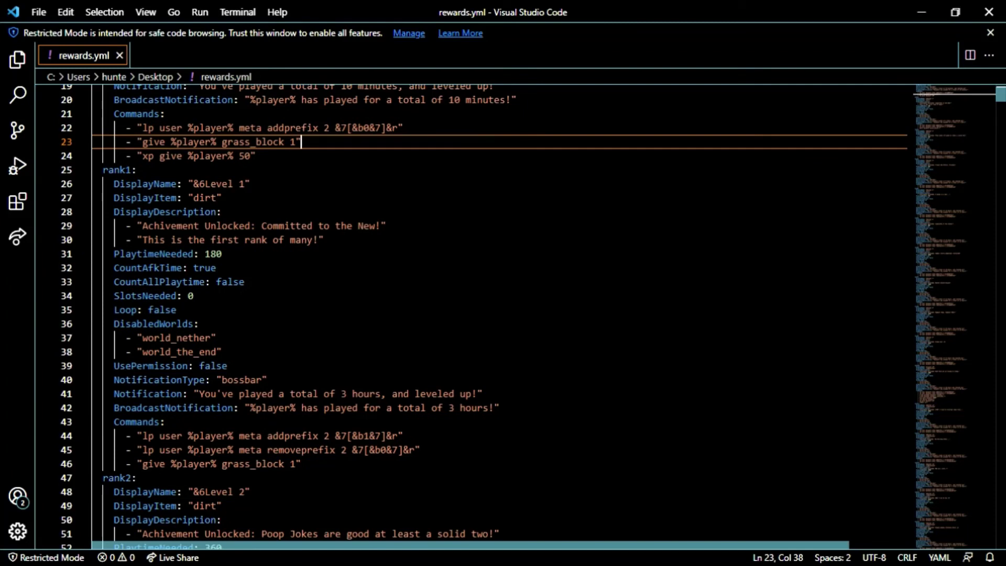
click(267, 449)
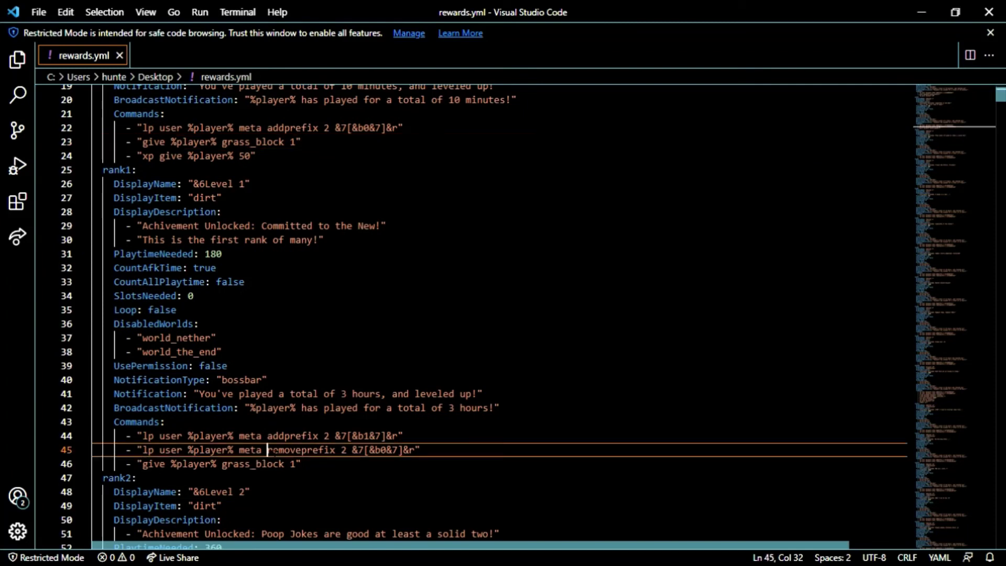
drag(268, 449, 392, 450)
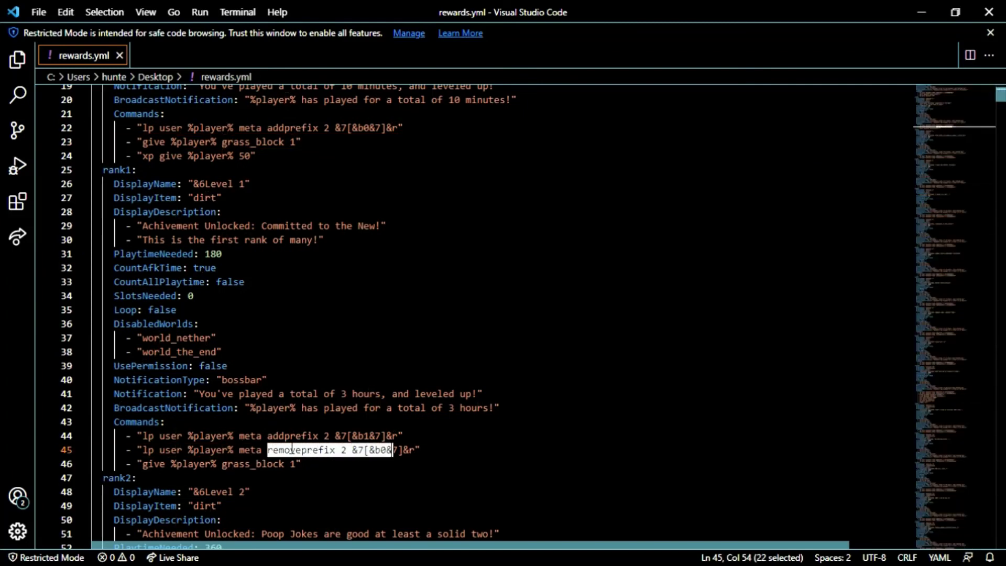
drag(268, 435, 369, 436)
Return to the rank0 block and place the cursor at the end of its xp give command
scroll(369, 436, up, 2)
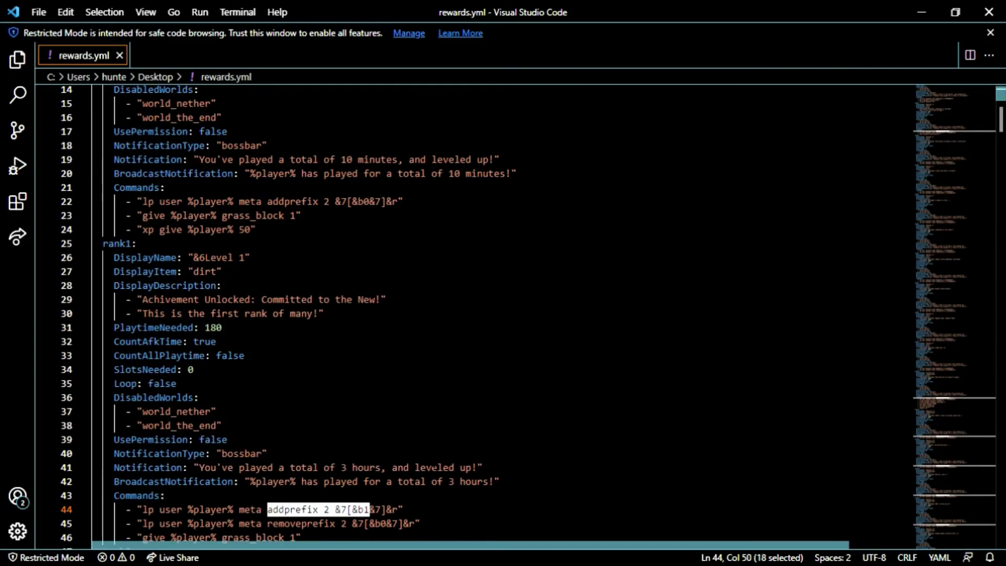
scroll(370, 509, up, 2)
scroll(370, 509, up, 2)
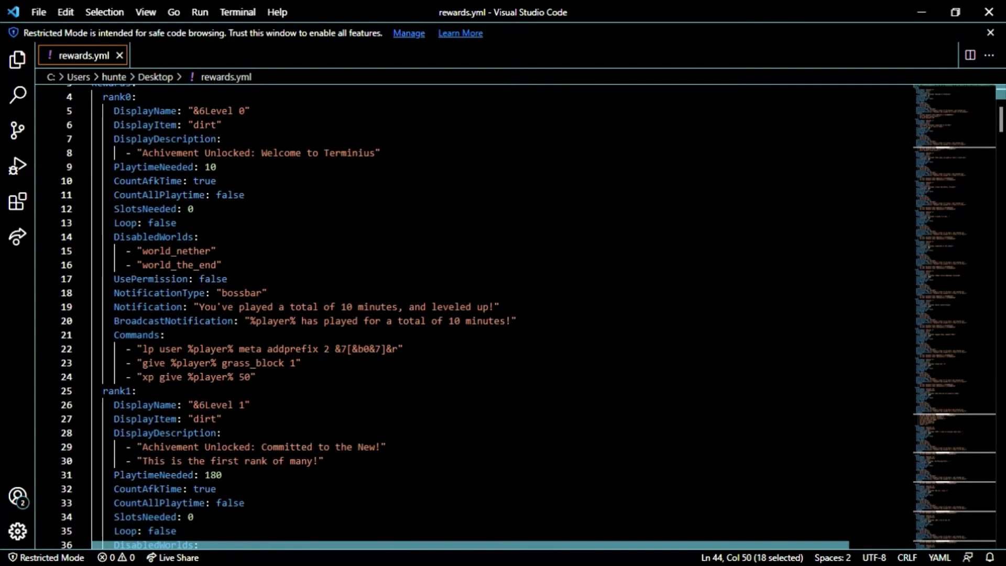
scroll(472, 314, down, 1)
scroll(472, 315, up, 2)
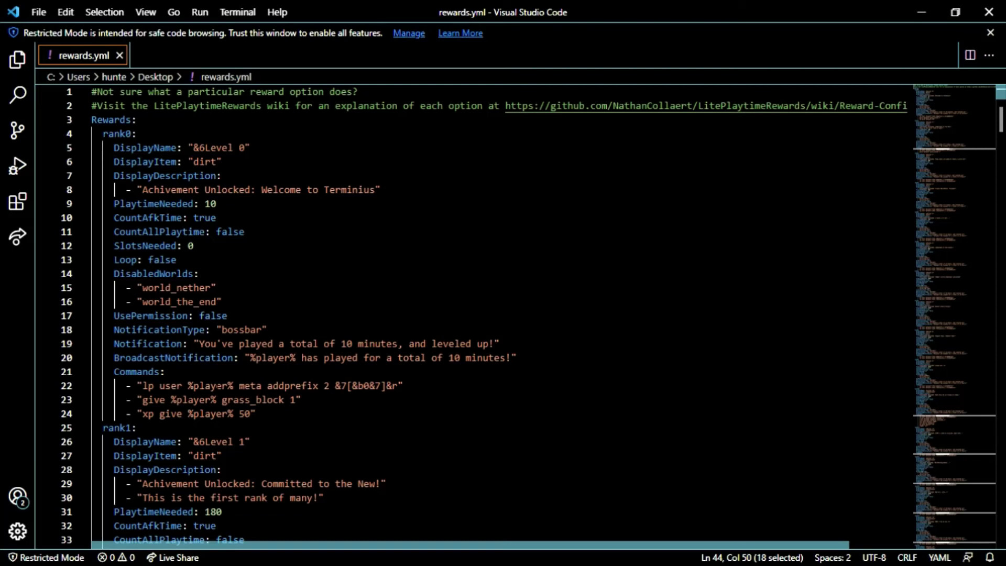
scroll(472, 314, down, 2)
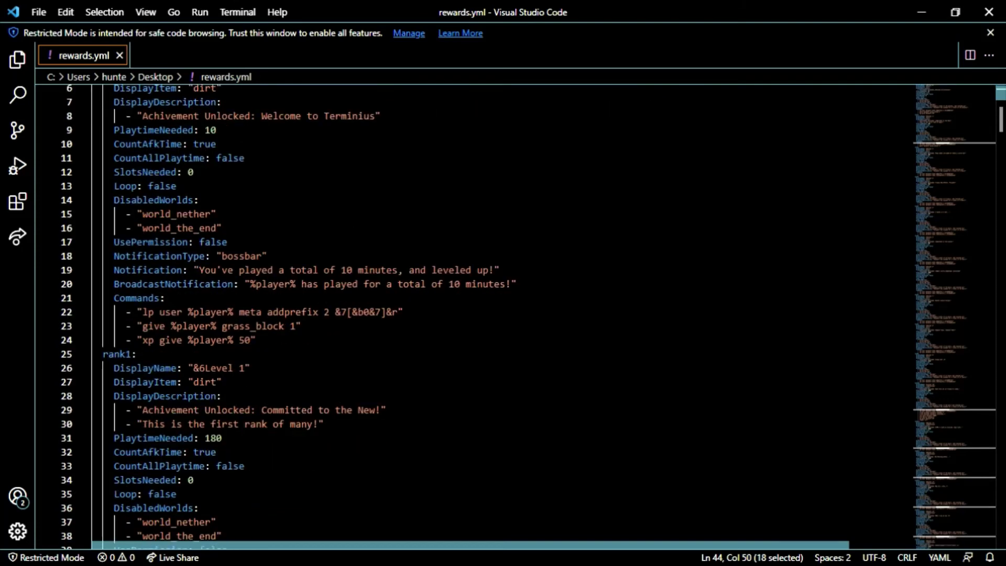
scroll(78, 322, down, 1)
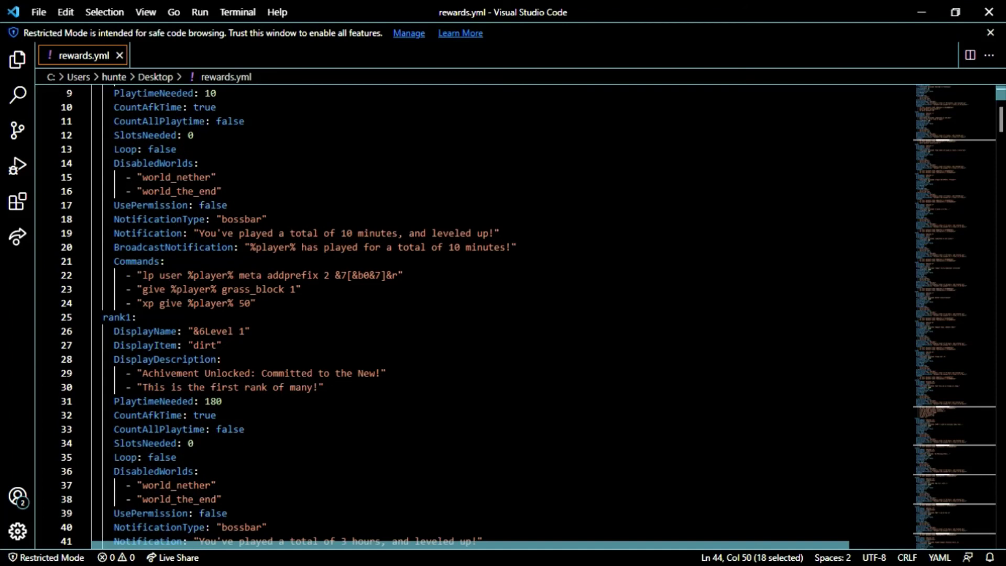
drag(152, 302, 231, 303)
click(256, 303)
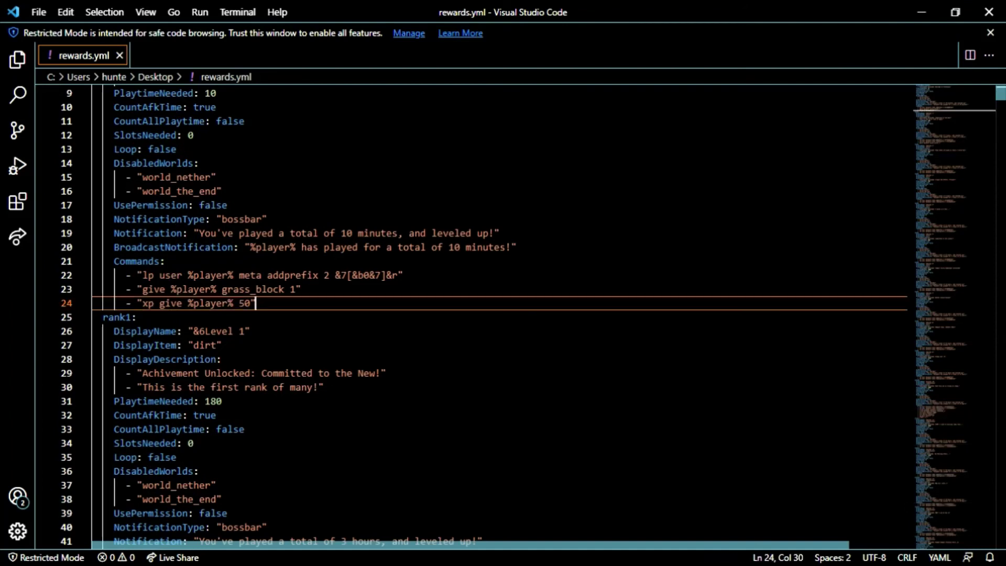
Examine how the settings and commands progress through the rank1, rank2 and rank3 reward blocks
scroll(472, 315, down, 2)
scroll(472, 315, down, 2)
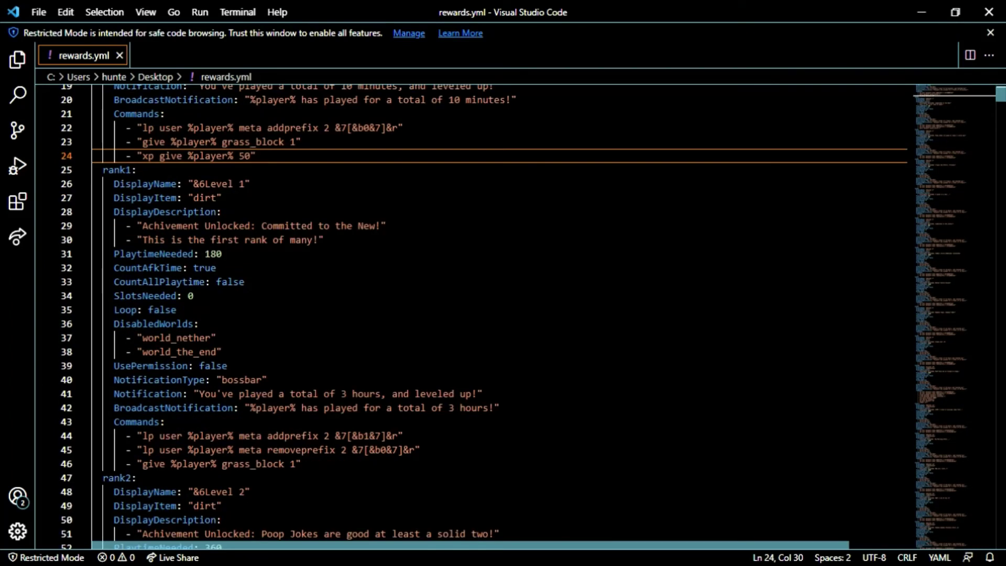
scroll(472, 315, down, 3)
scroll(471, 314, up, 1)
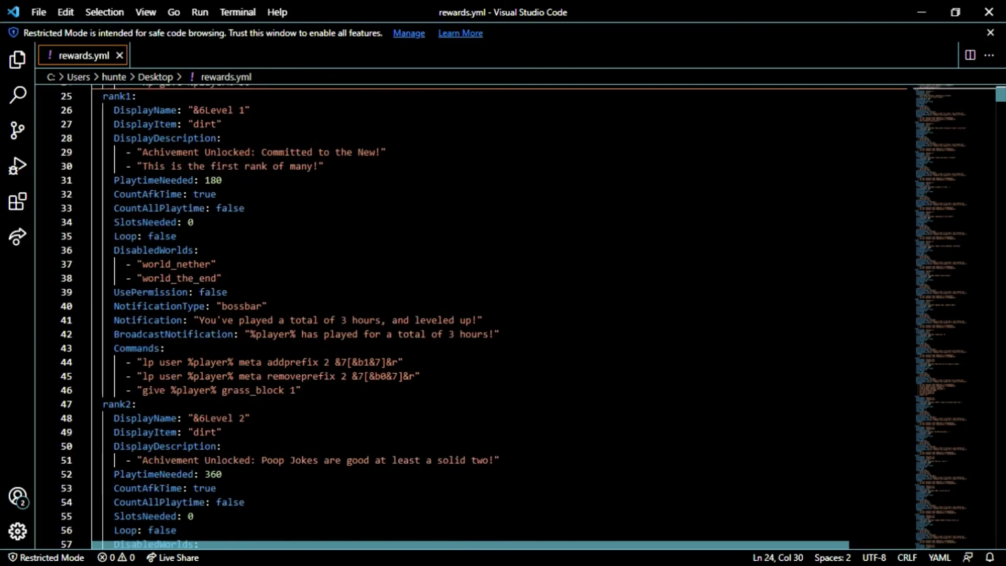
scroll(472, 314, down, 3)
scroll(472, 314, up, 2)
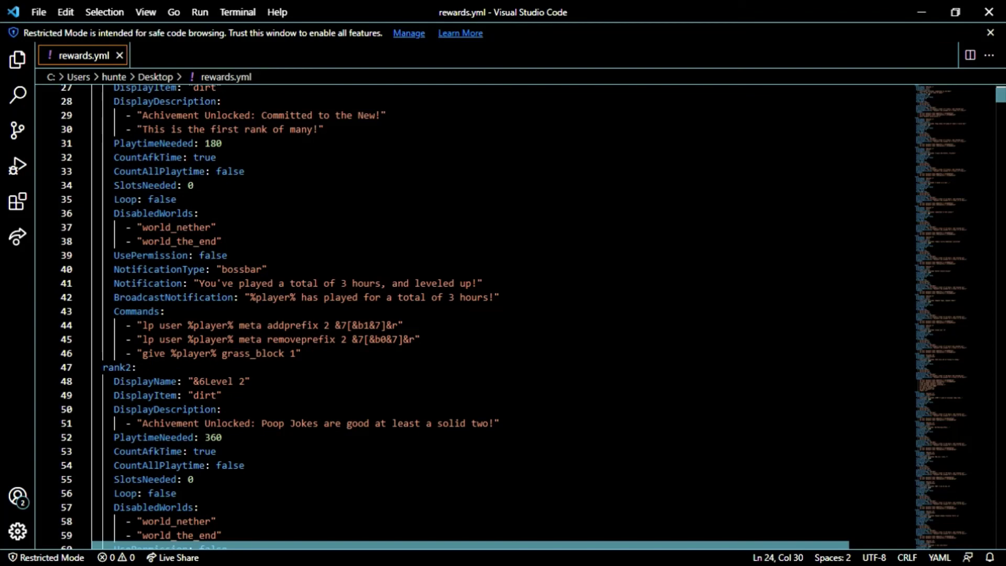
scroll(472, 315, down, 6)
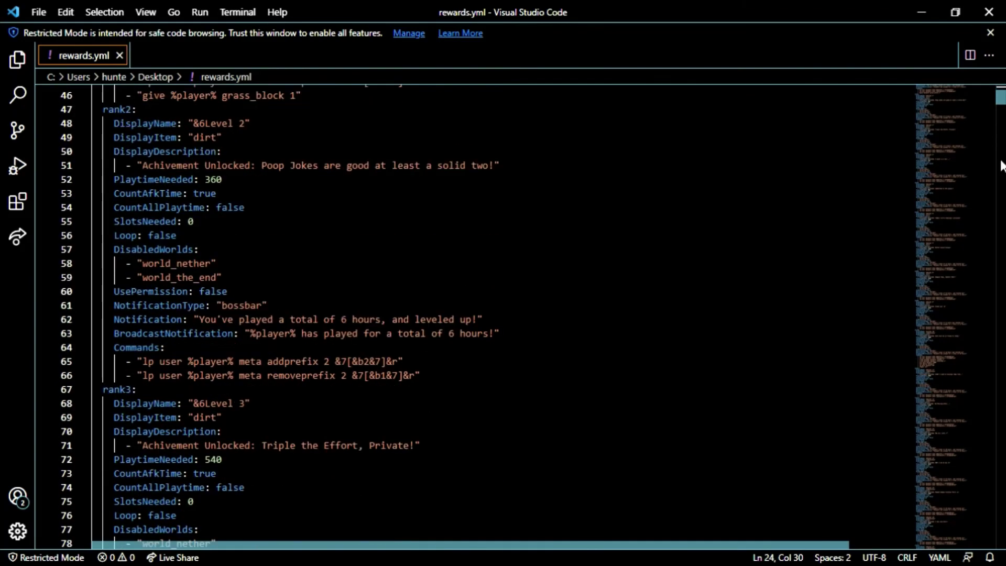
Jump far down the file to the rank171 block and highlight its PlaytimeNeeded value
drag(1001, 98, 1000, 474)
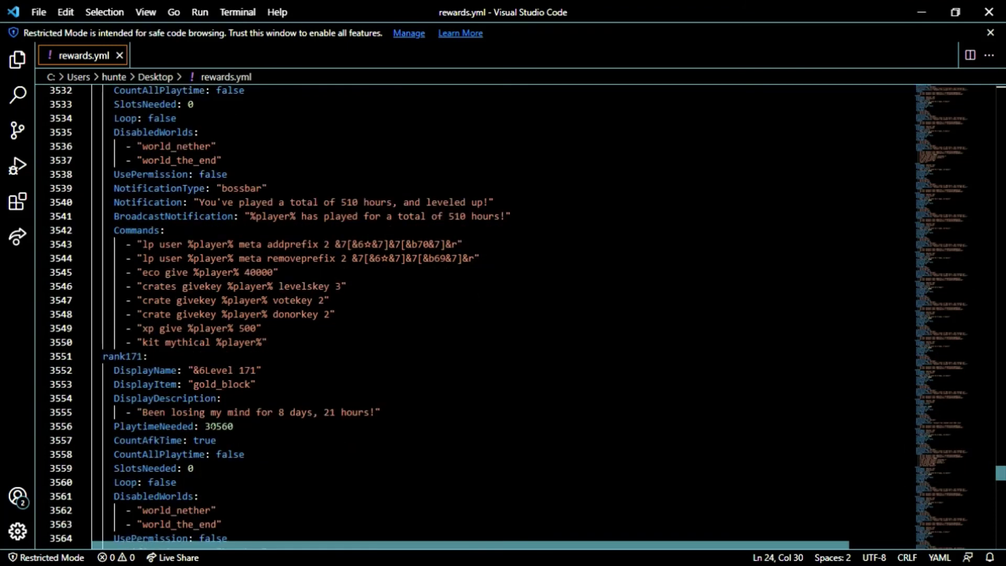
double_click(219, 427)
scroll(218, 426, down, 2)
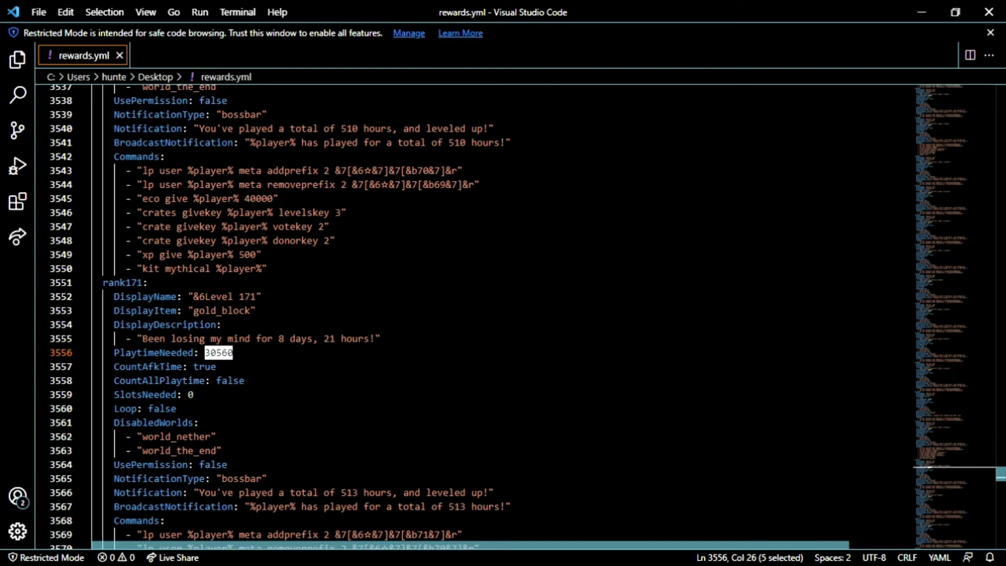
Review the rank170 reward block and place the cursor at the end of its CountAfkTime setting
scroll(472, 315, up, 3)
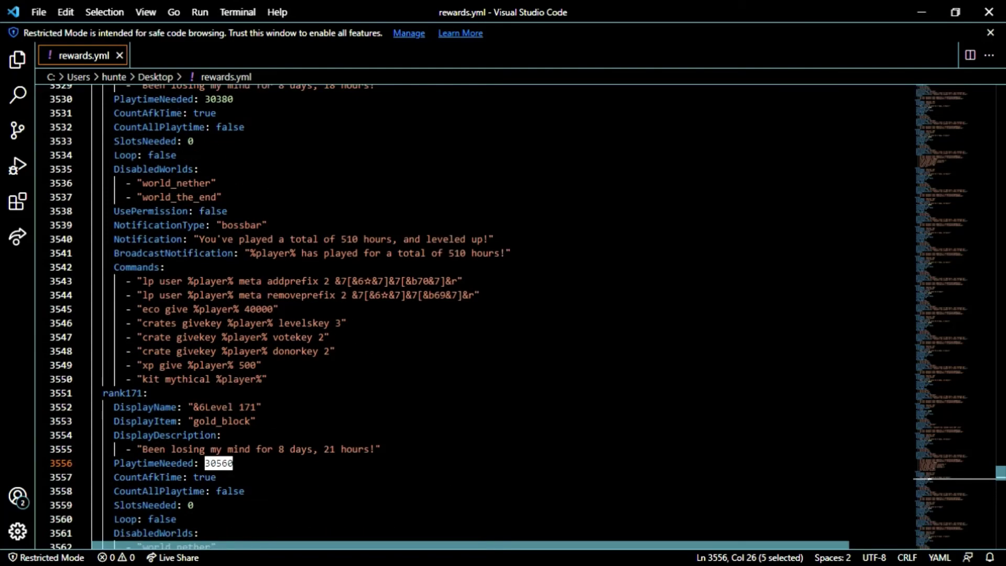
scroll(472, 314, up, 3)
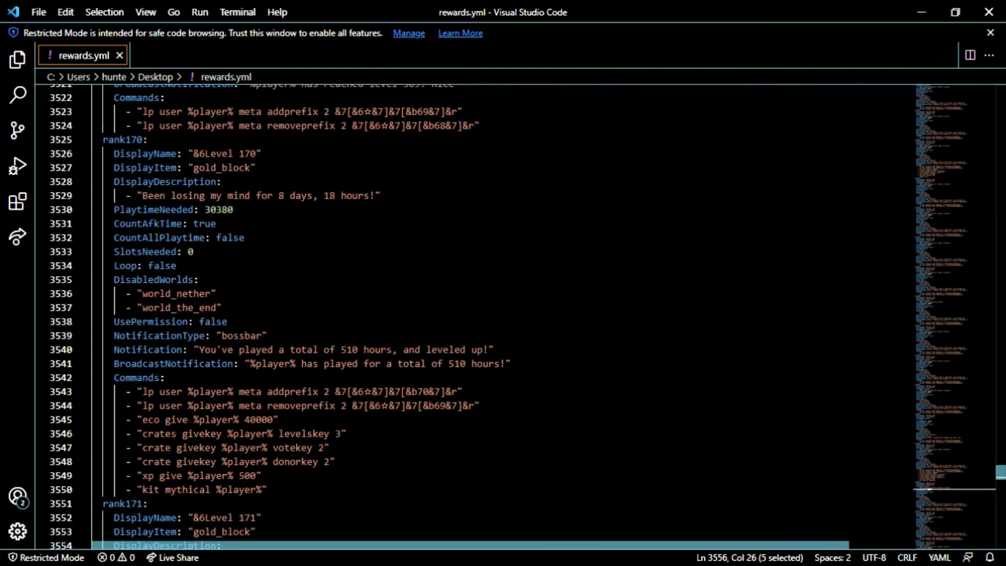
scroll(472, 314, down, 1)
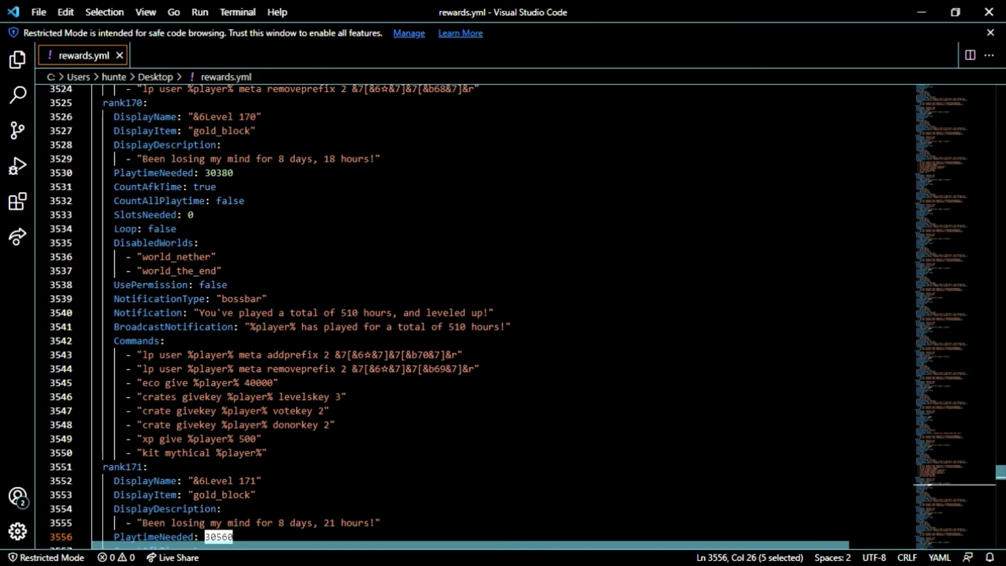
drag(225, 187, 233, 173)
click(222, 188)
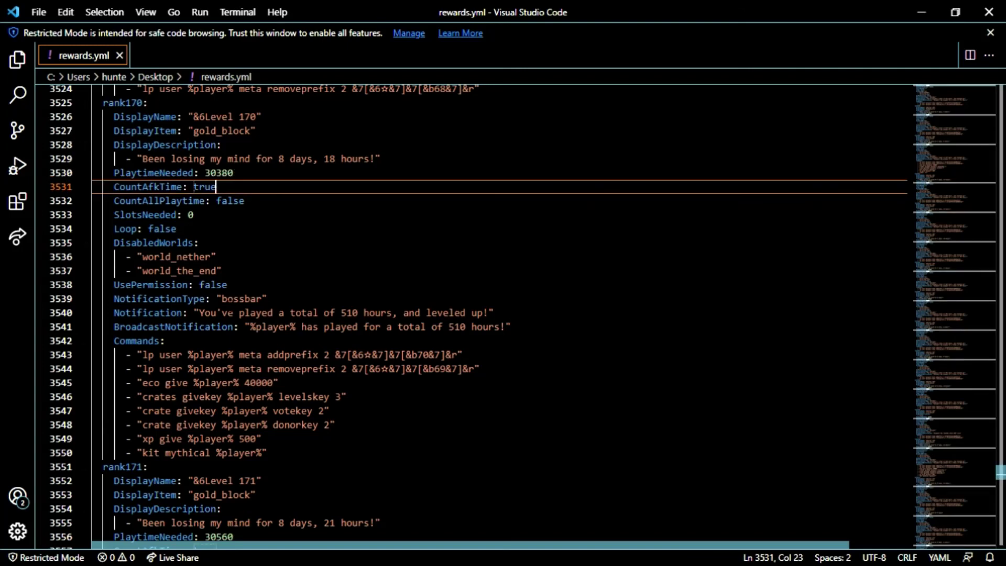
Highlight rank170's NotificationType value "bossbar" and the full text of its Notification message in turn
click(221, 299)
drag(222, 299, 261, 299)
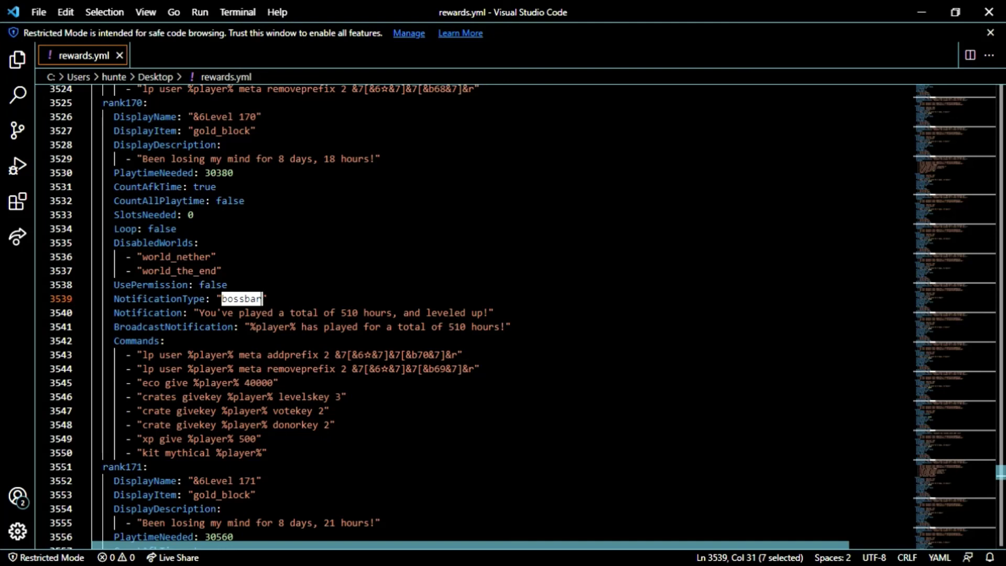
click(392, 313)
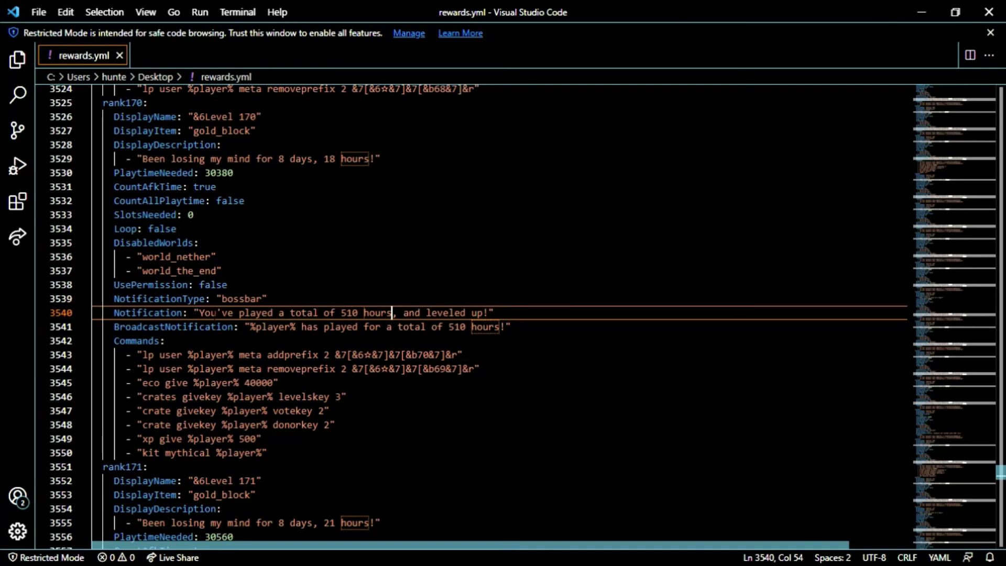
drag(200, 313, 489, 313)
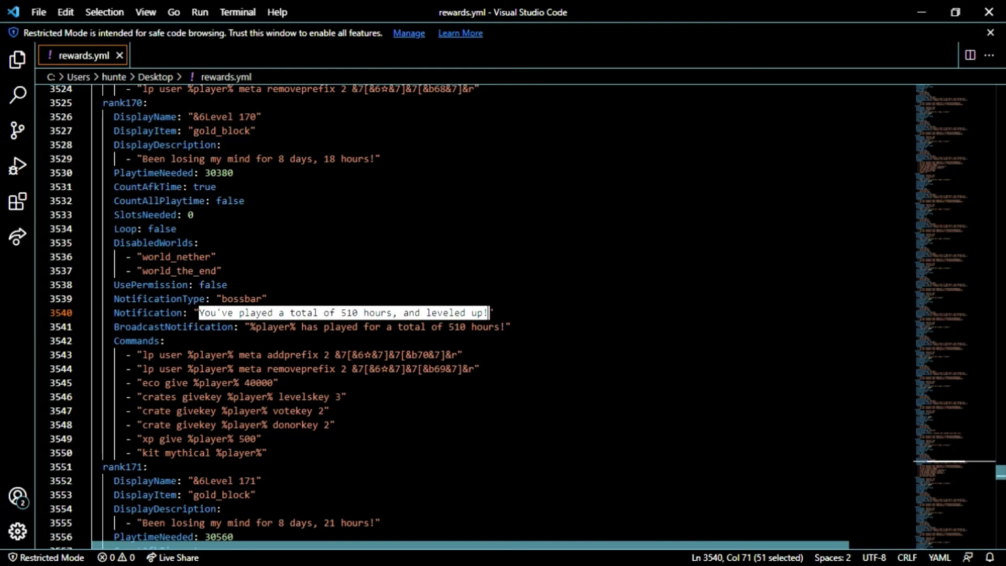
Highlight rank170's three crate key commands and its kit mythical command in turn, and view the rank171 block below
scroll(472, 314, down, 3)
scroll(472, 315, up, 1)
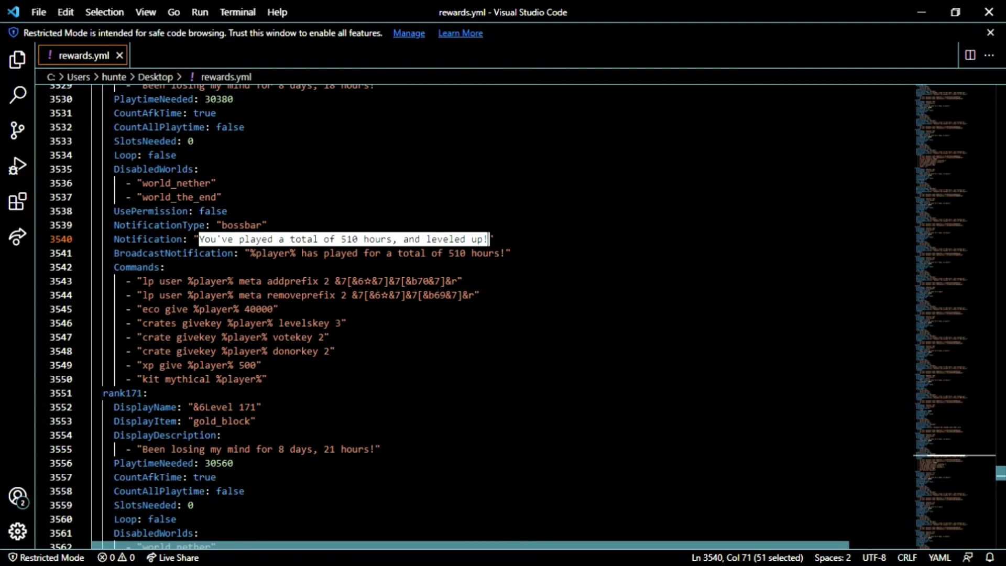
drag(334, 351, 92, 330)
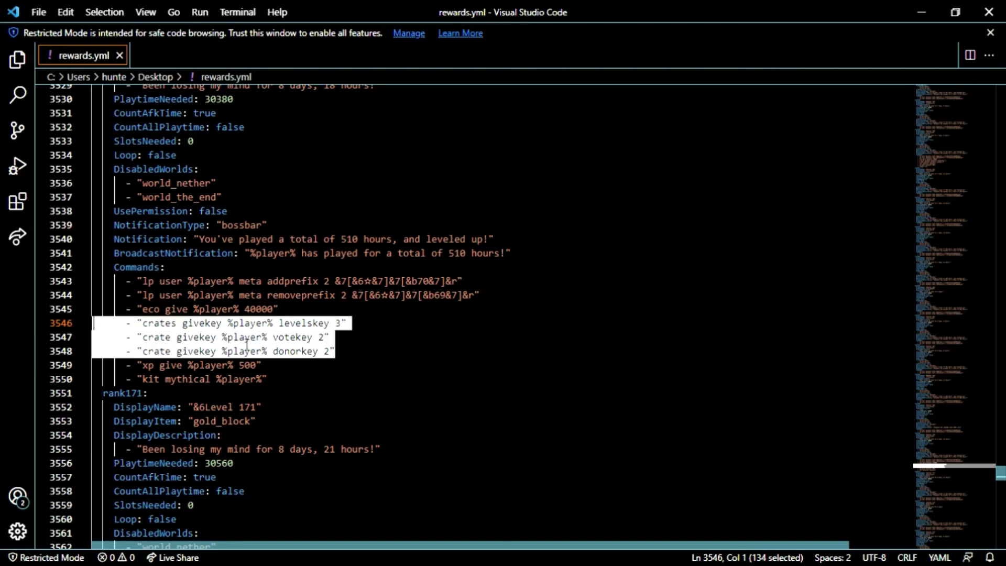
click(267, 379)
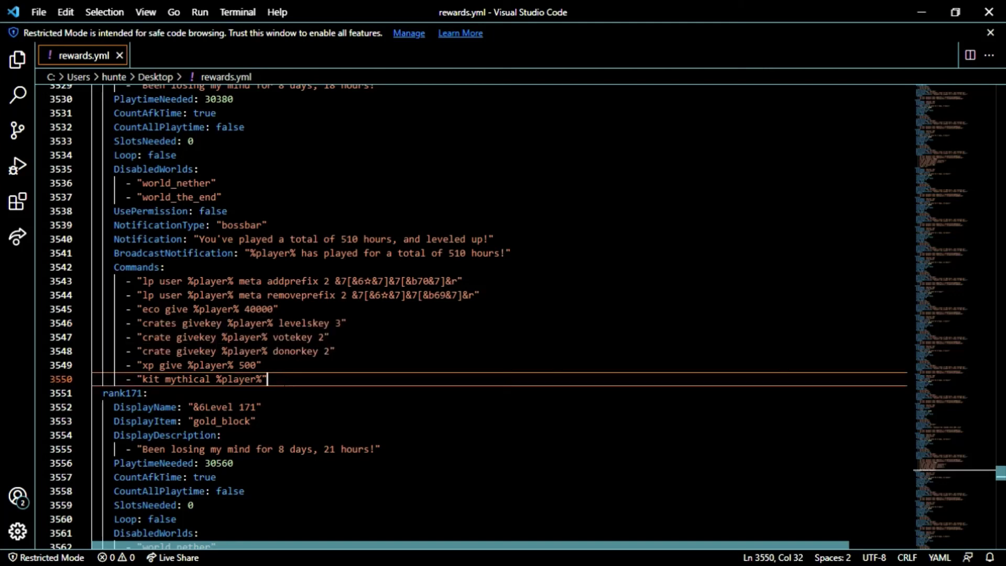
drag(267, 379, 104, 382)
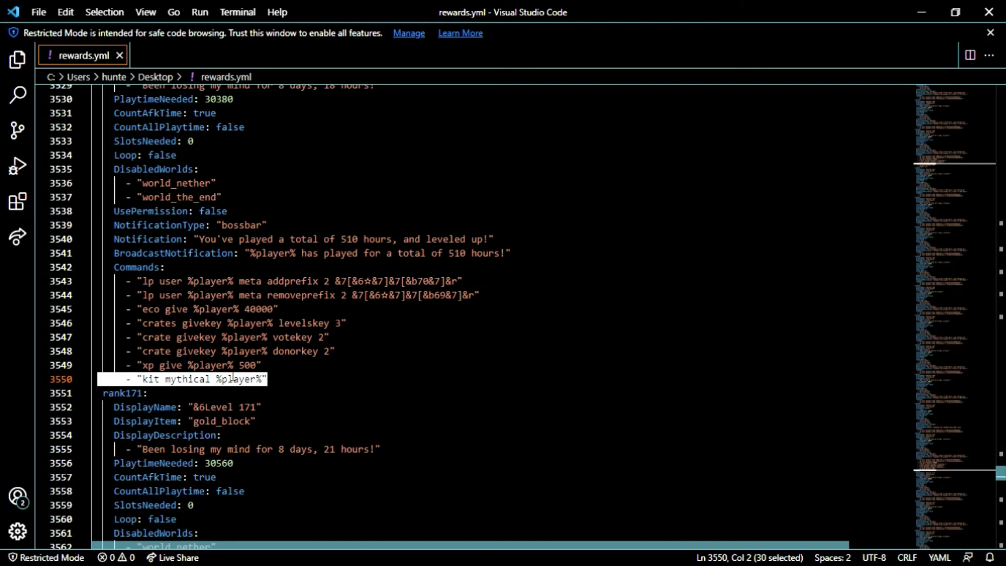
scroll(472, 315, down, 2)
scroll(472, 315, down, 4)
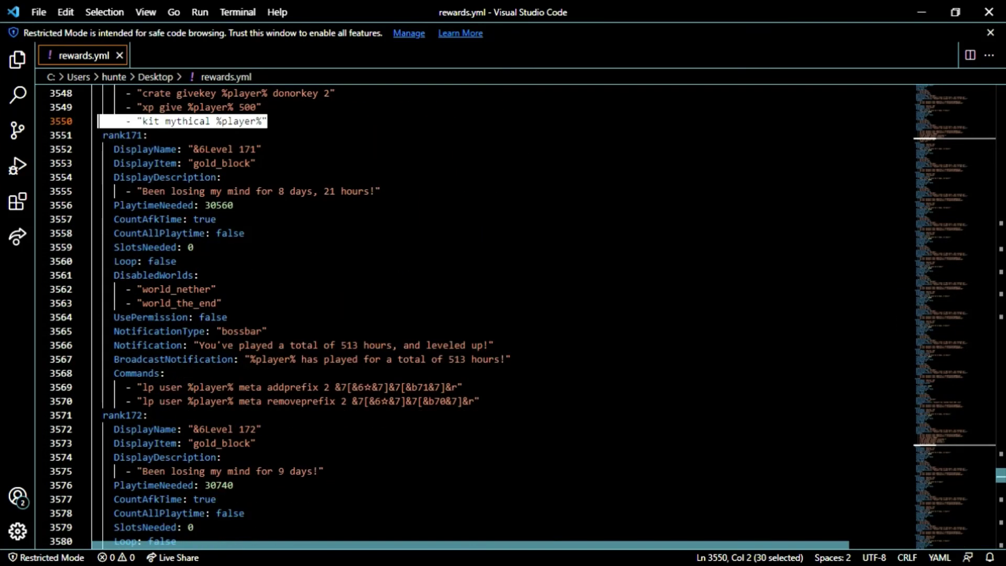